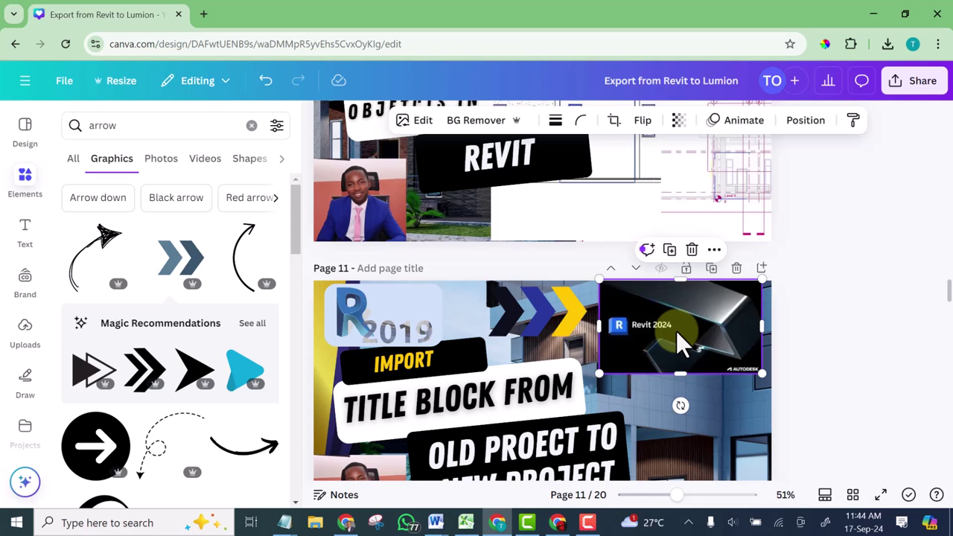
scroll(670, 325, "down", 5)
scroll(548, 298, "up", 2)
scroll(555, 394, "down", 3)
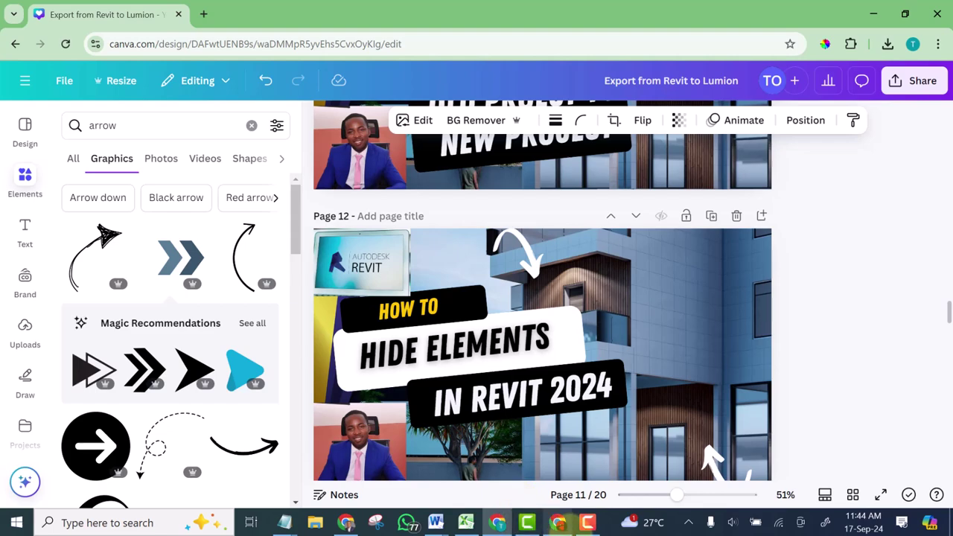
- Switch to the YouTube Studio upload window and review the video's description text
left_click(586, 525)
scroll(468, 334, "up", 10)
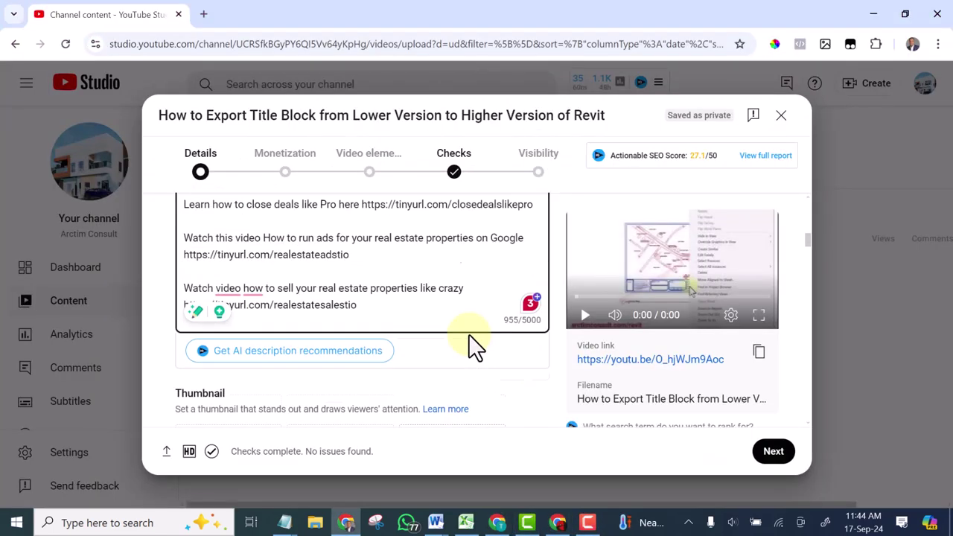
scroll(440, 277, "up", 2)
scroll(440, 283, "down", 6)
scroll(298, 273, "up", 4)
scroll(298, 273, "up", 3)
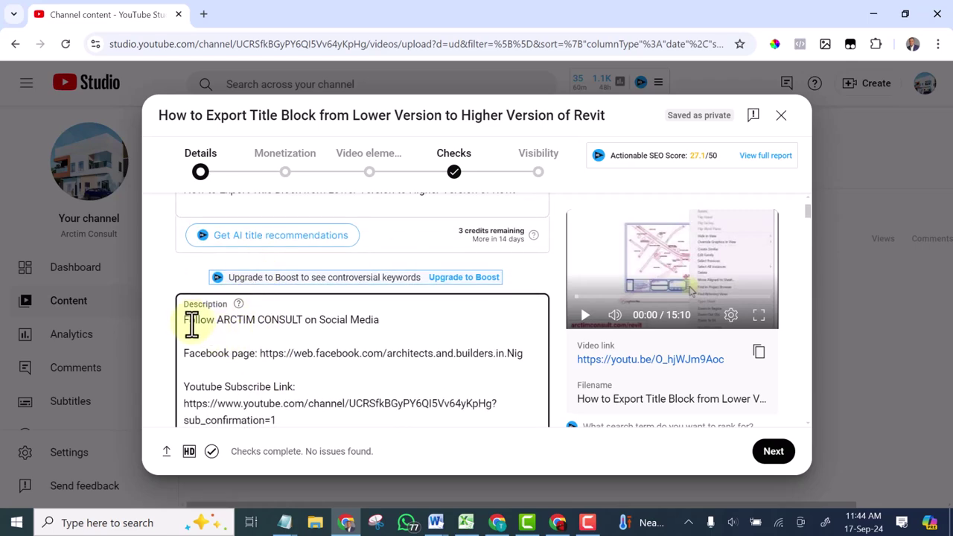
left_click(387, 320)
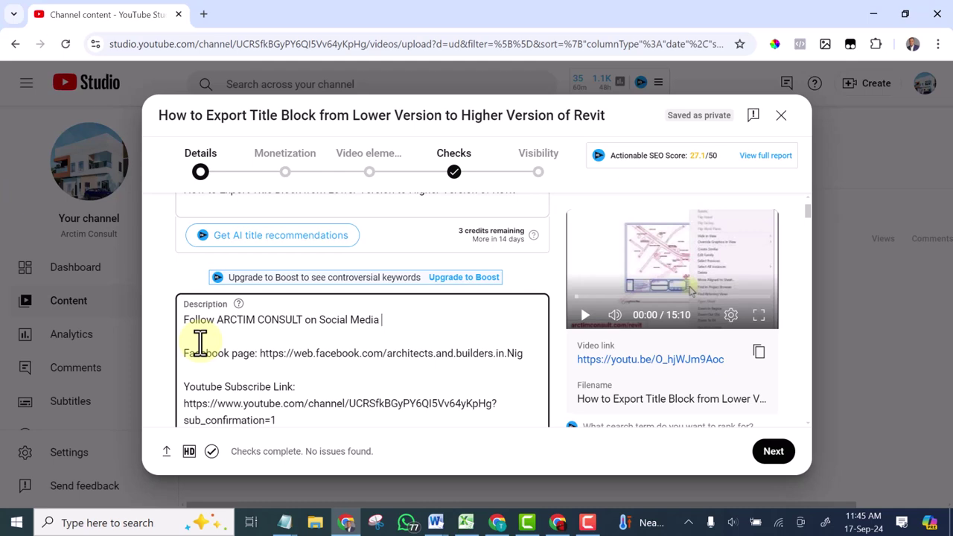
scroll(341, 302, "down", 1)
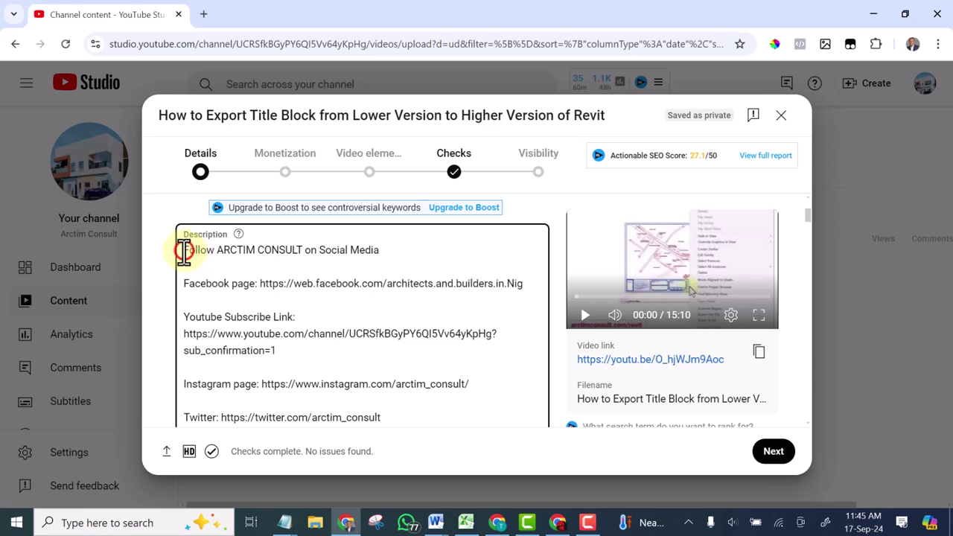
- Copy the full video title and insert it as a separate first line of the description, above "Follow ARCTIM CONSULT on Social Media"
scroll(184, 251, "up", 2)
left_click_drag(525, 260, 182, 263)
right_click(252, 259)
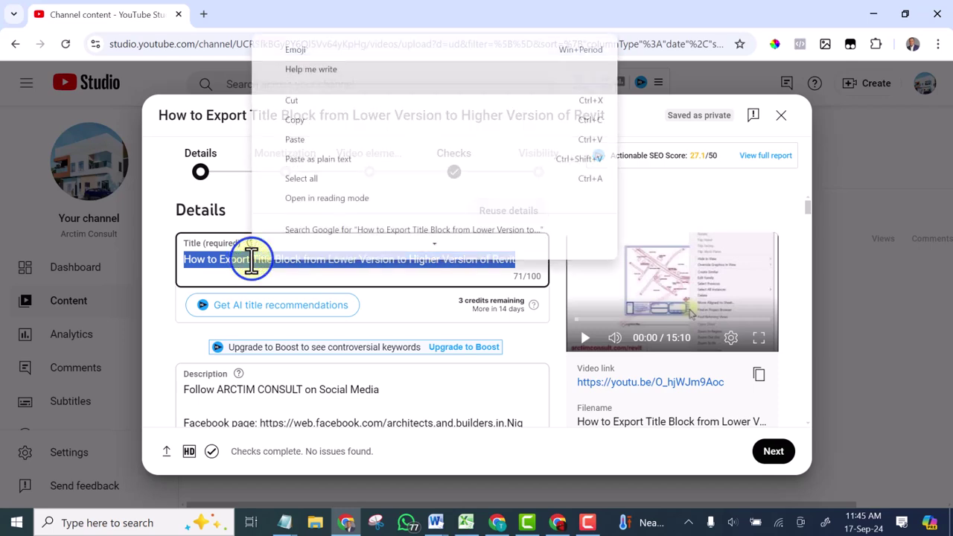
left_click(307, 114)
scroll(227, 346, "down", 2)
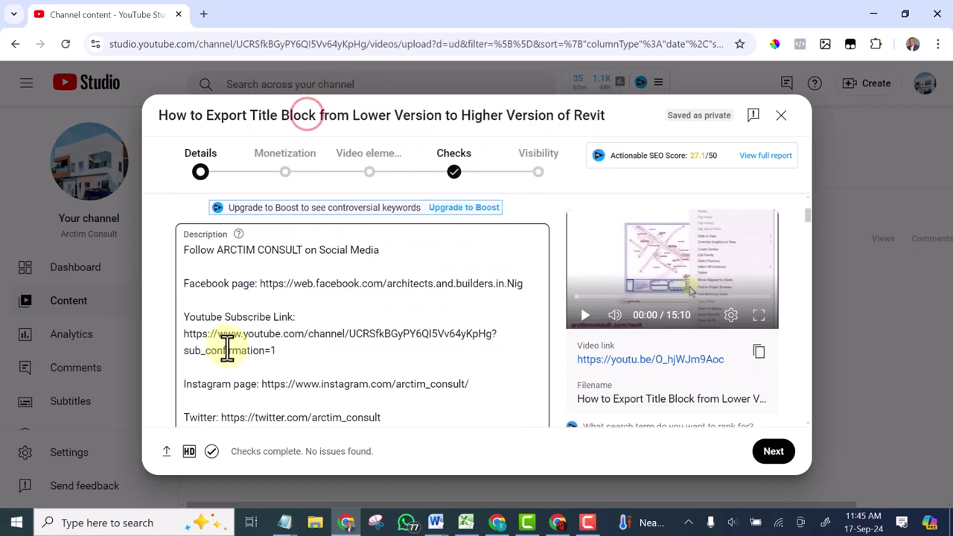
left_click(184, 250)
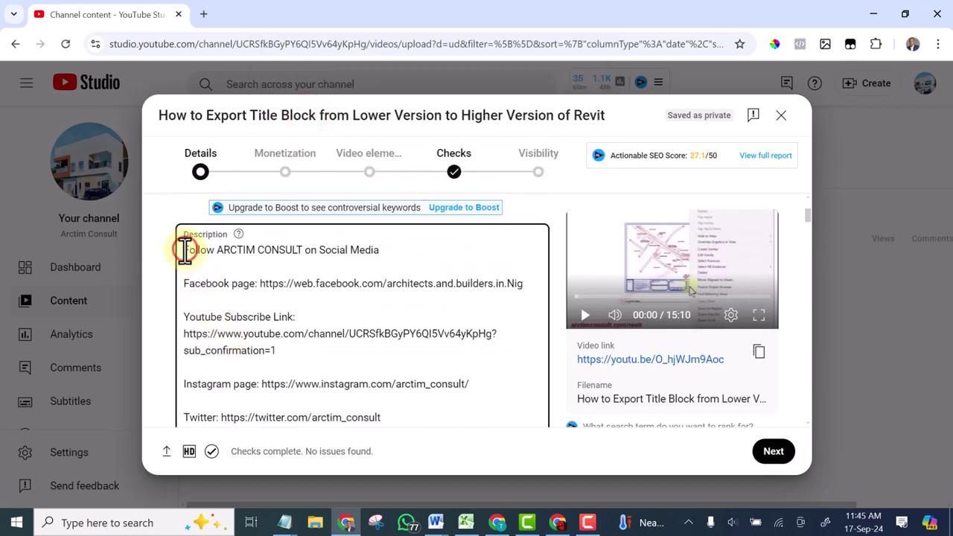
key("ctrl+v")
key("Return")
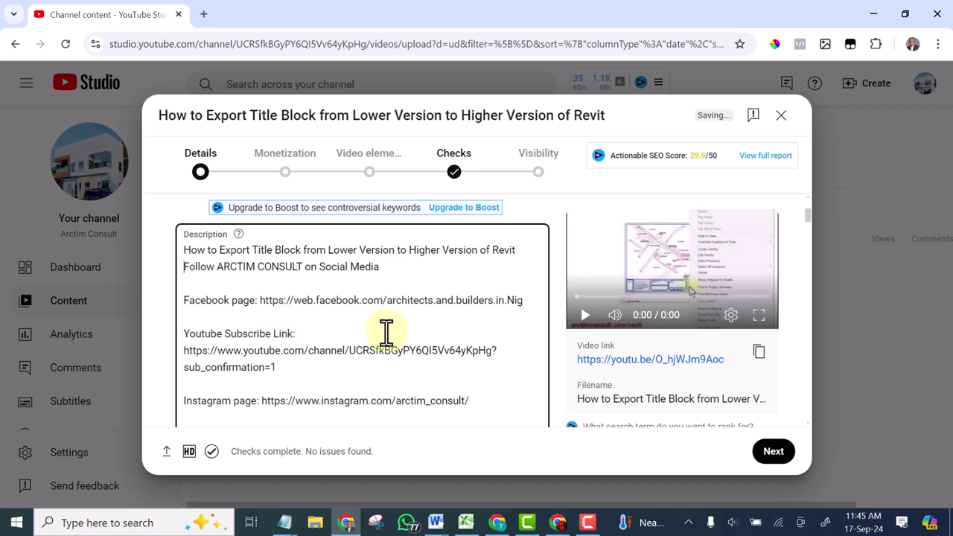
scroll(378, 334, "down", 10)
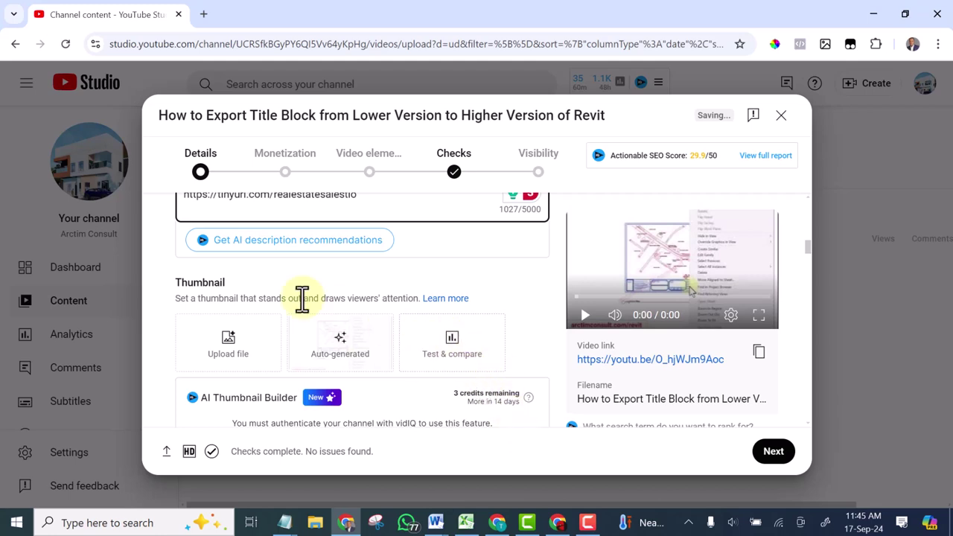
scroll(428, 347, "down", 2)
scroll(447, 380, "down", 2)
scroll(255, 319, "up", 4)
scroll(268, 295, "down", 1)
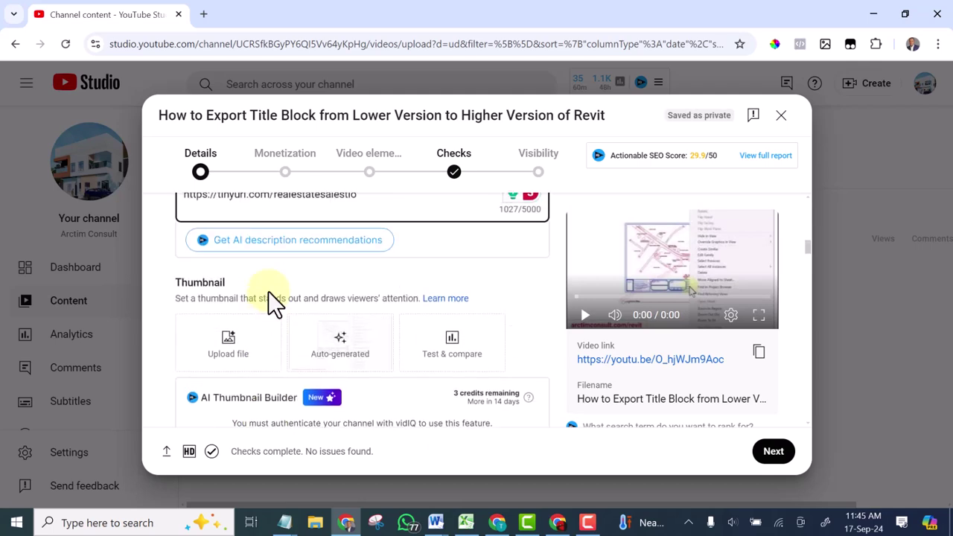
scroll(250, 328, "up", 1)
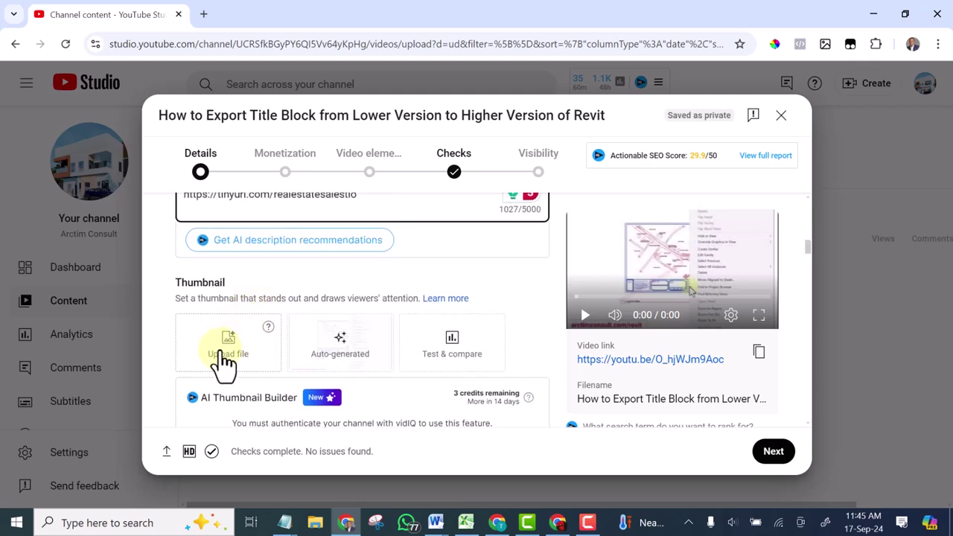
left_click(226, 342)
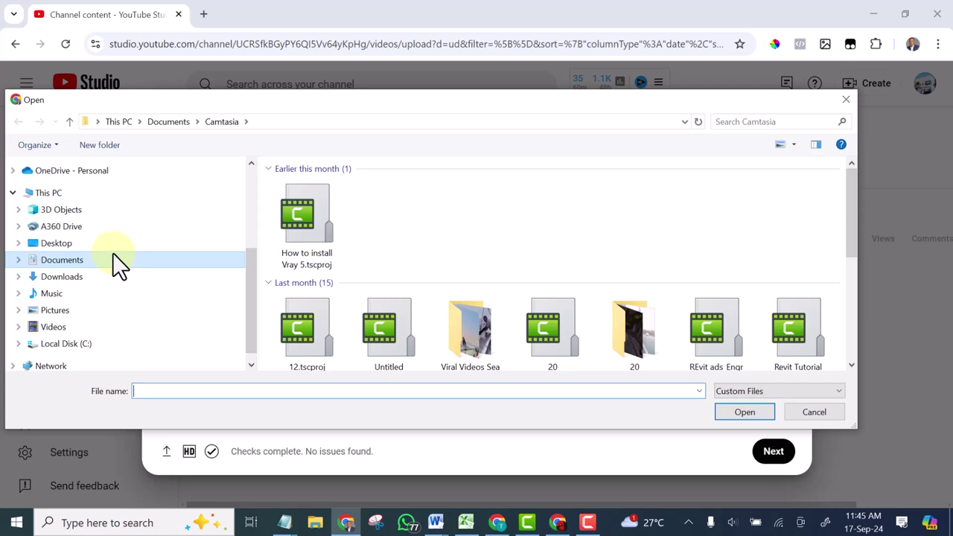
left_click(79, 278)
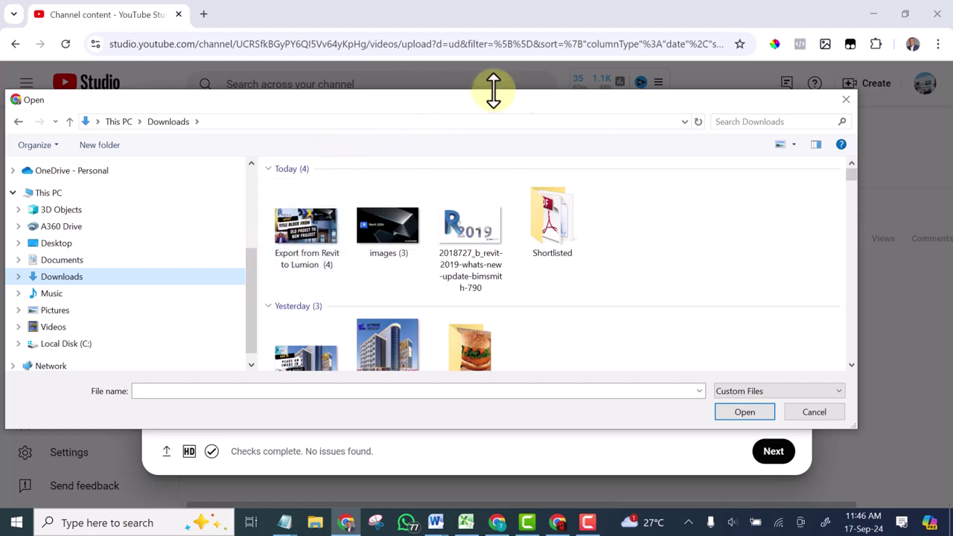
left_click(846, 100)
- Copy the full text of the video title
scroll(422, 257, "up", 5)
scroll(422, 257, "up", 1)
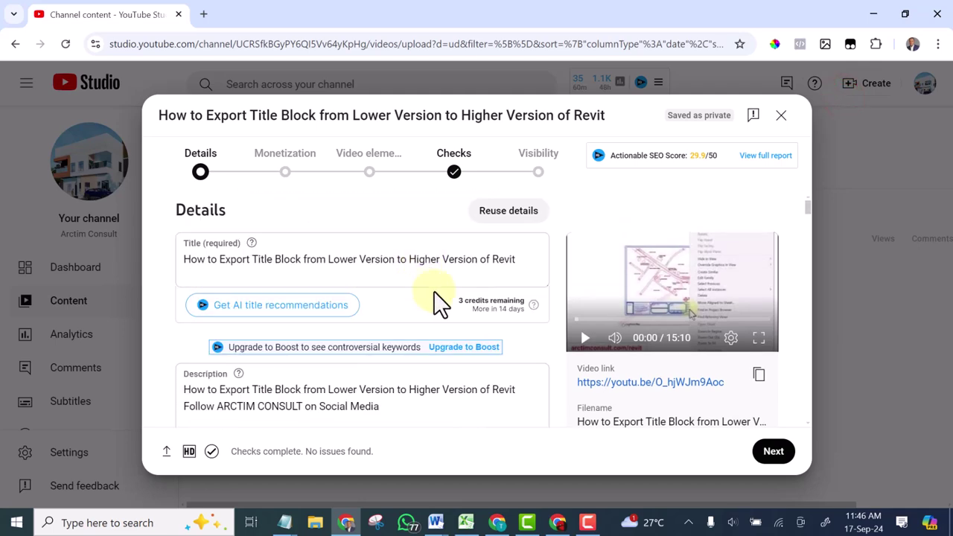
left_click_drag(526, 257, 177, 272)
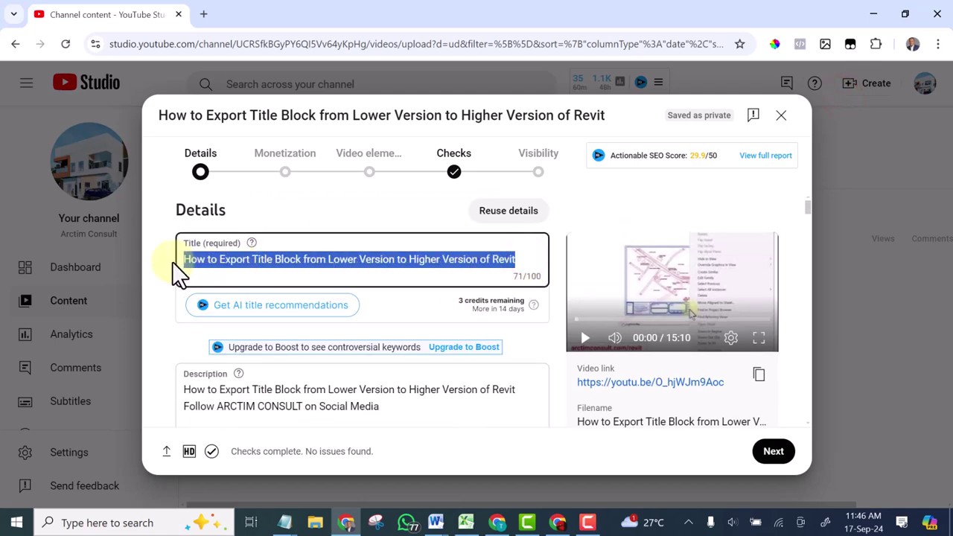
right_click(327, 261)
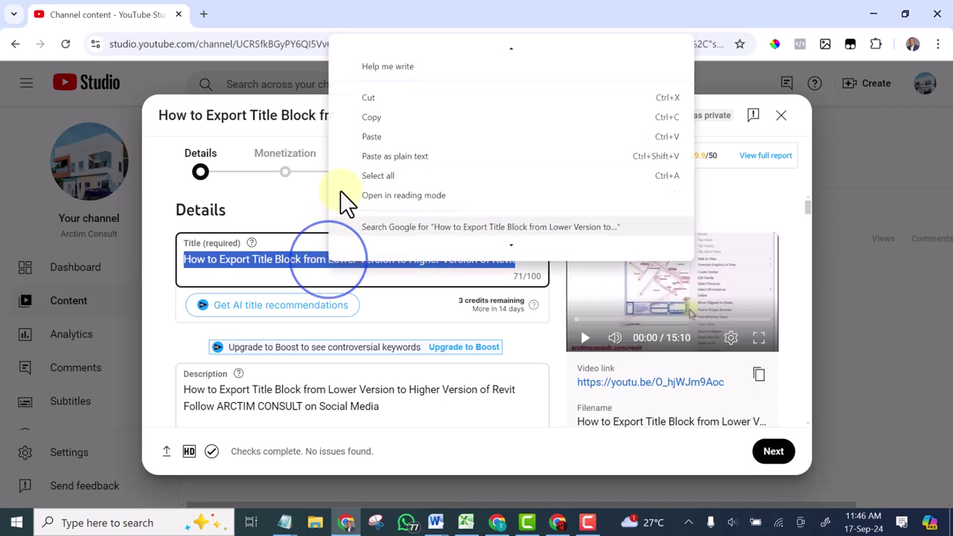
left_click(380, 126)
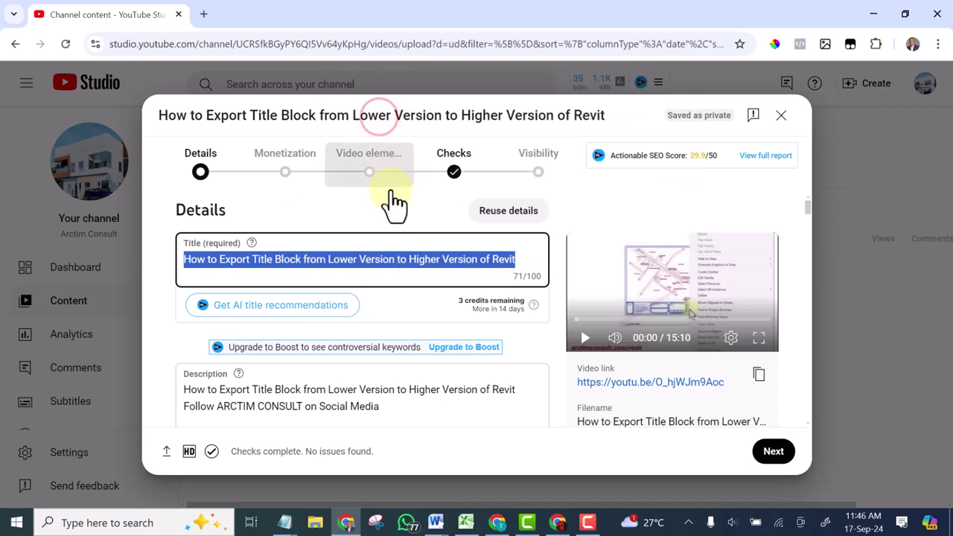
- In the thumbnail upload's Downloads folder, rename "Export from Revit to Lumion (4)" to "How to Export Title Block from Lower Version to Higher Version of Revit"
scroll(389, 336, "down", 8)
scroll(387, 363, "down", 3)
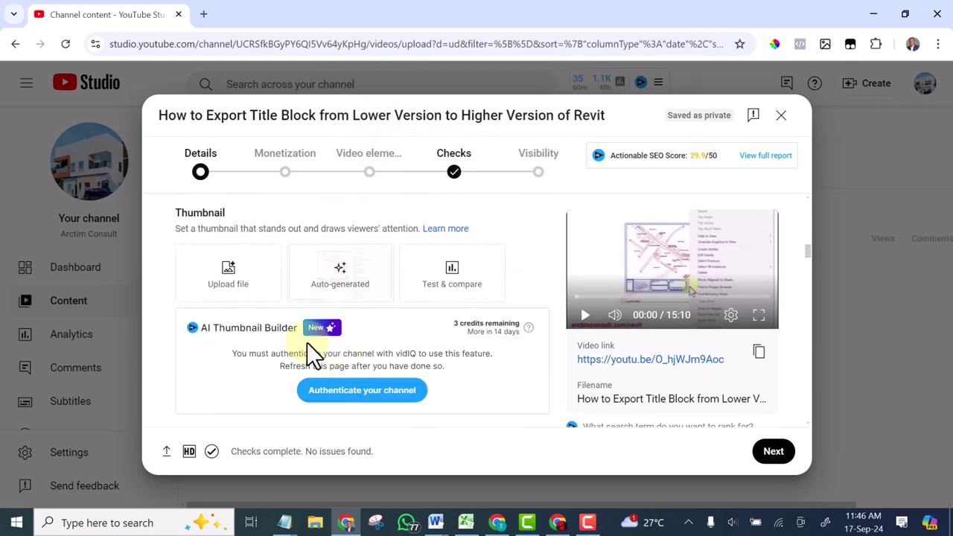
left_click(232, 280)
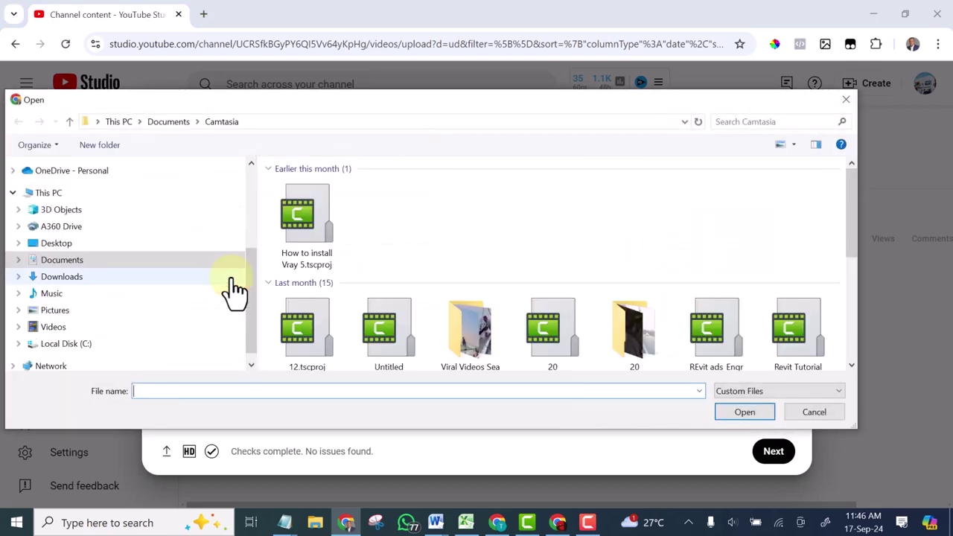
left_click(63, 277)
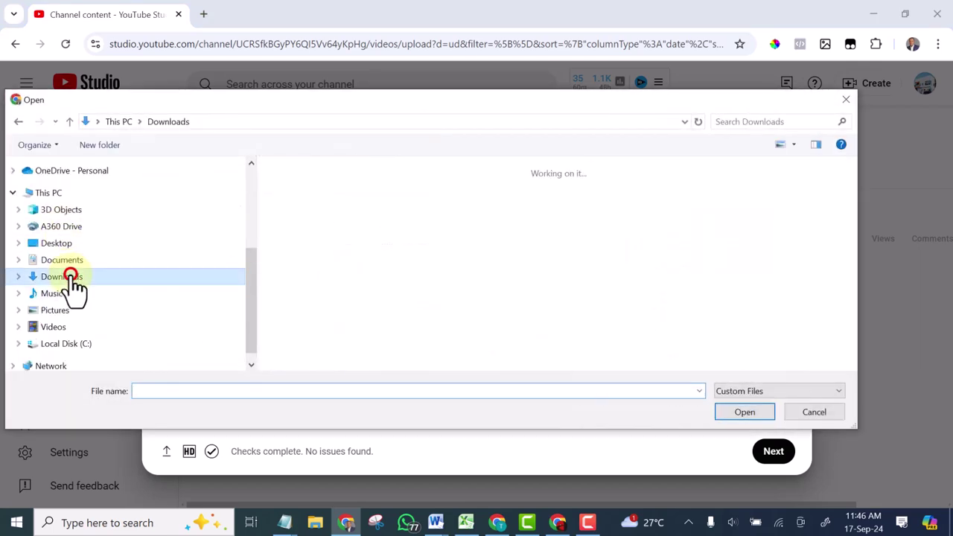
left_click(300, 270)
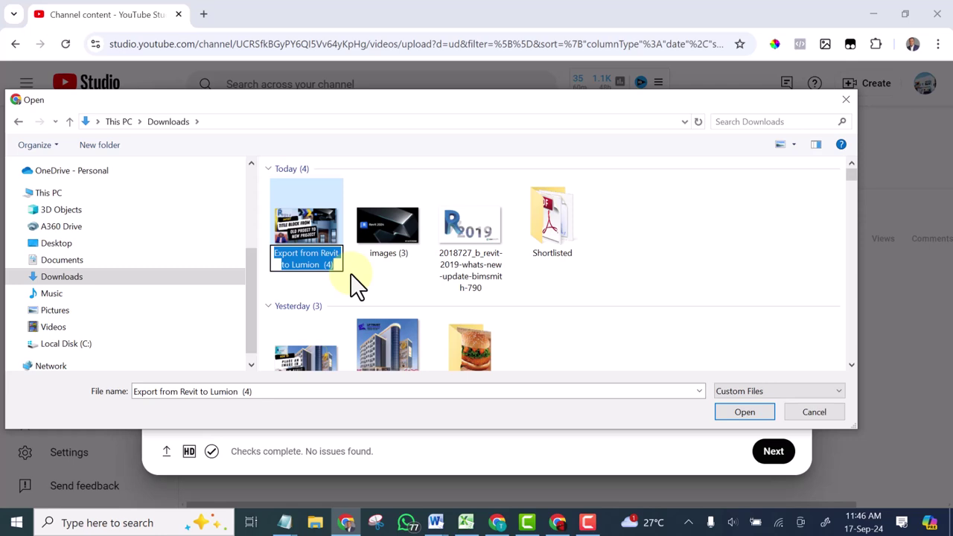
key("ctrl+v")
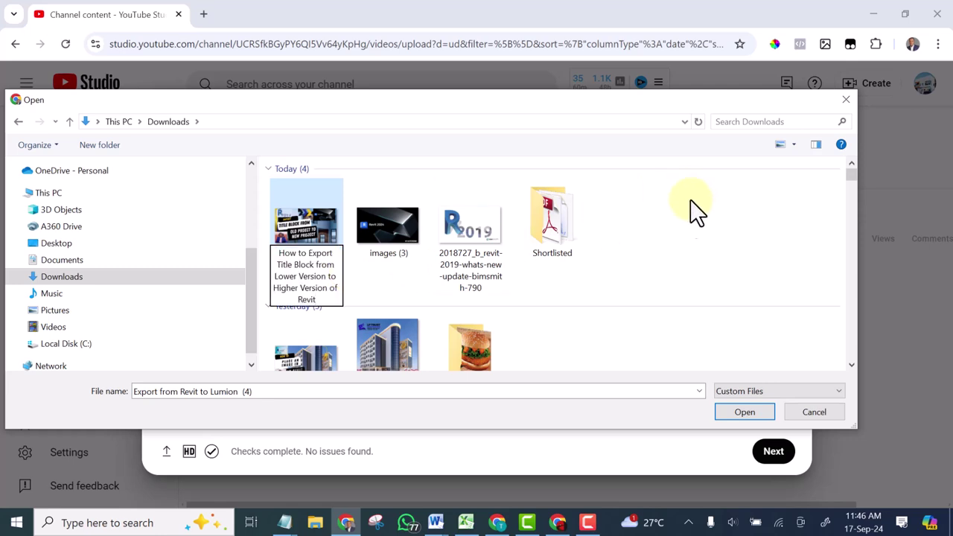
left_click(686, 242)
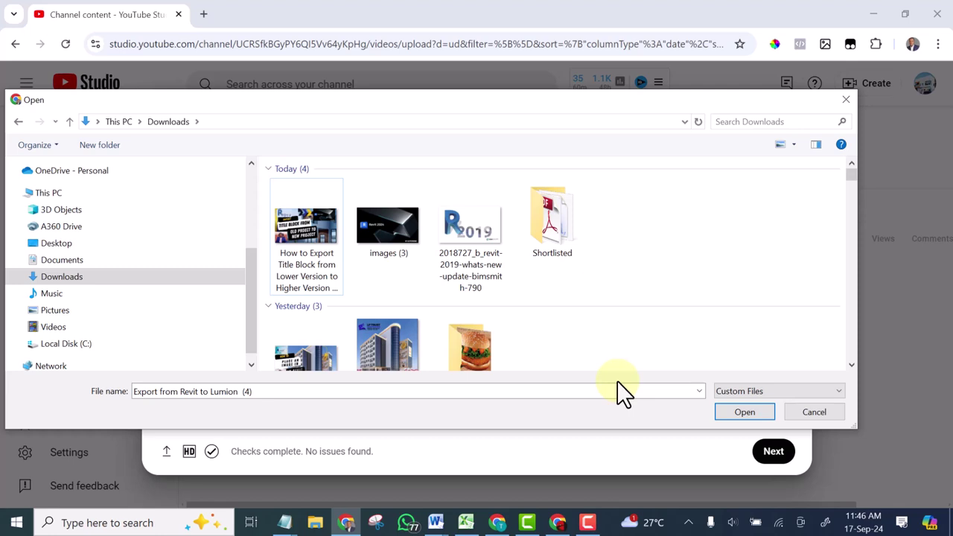
left_click(690, 221)
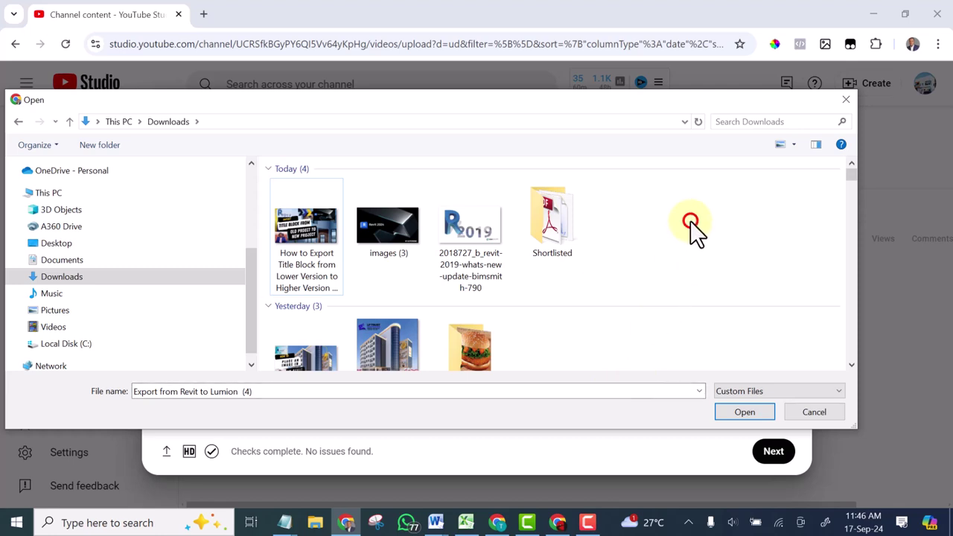
- Upload the image "How to Export Title Block from Lower Version to Higher Version of Revit" as the video's thumbnail
left_click(315, 223)
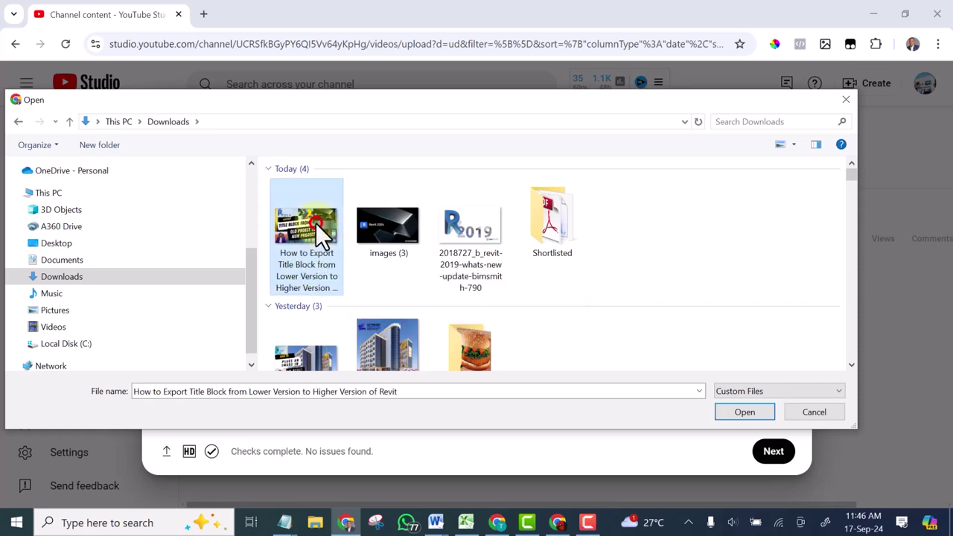
left_click(741, 412)
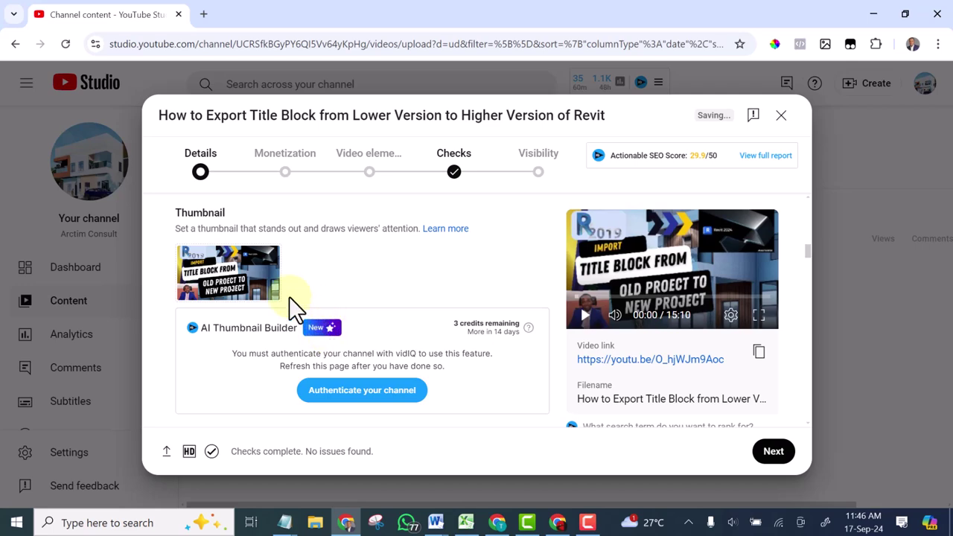
scroll(365, 277, "down", 1)
scroll(366, 280, "up", 3)
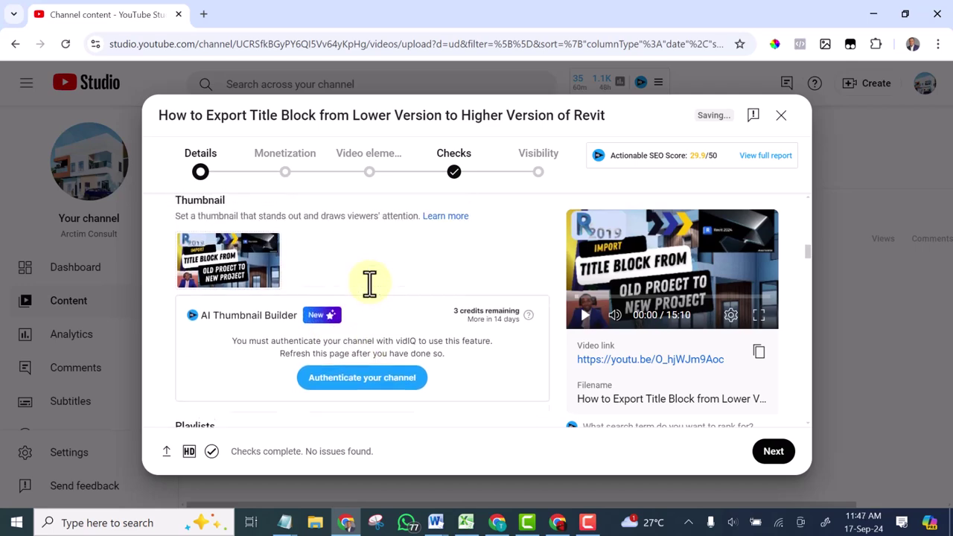
scroll(369, 285, "down", 1)
scroll(355, 311, "down", 1)
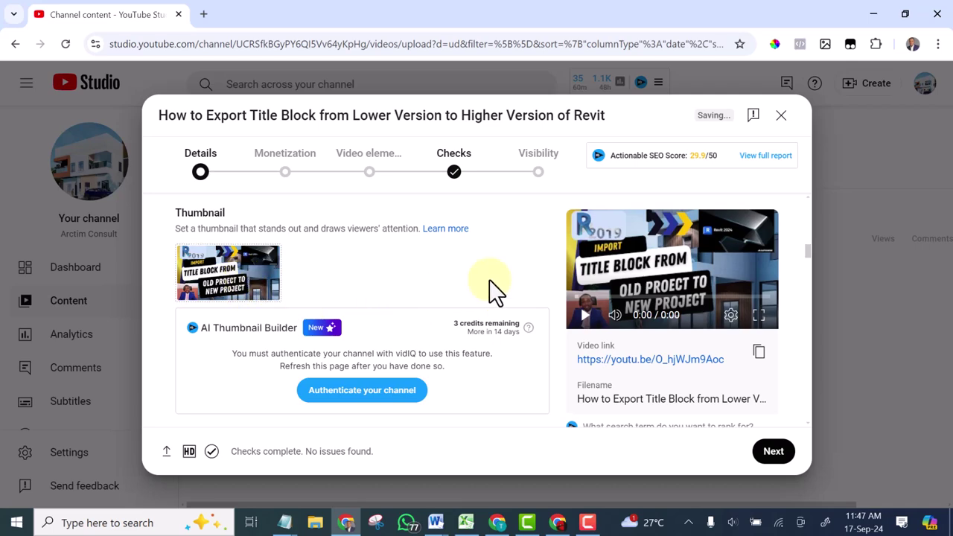
- Add the video to the "Revit Tutorial Masterclass" playlist
scroll(294, 298, "down", 3)
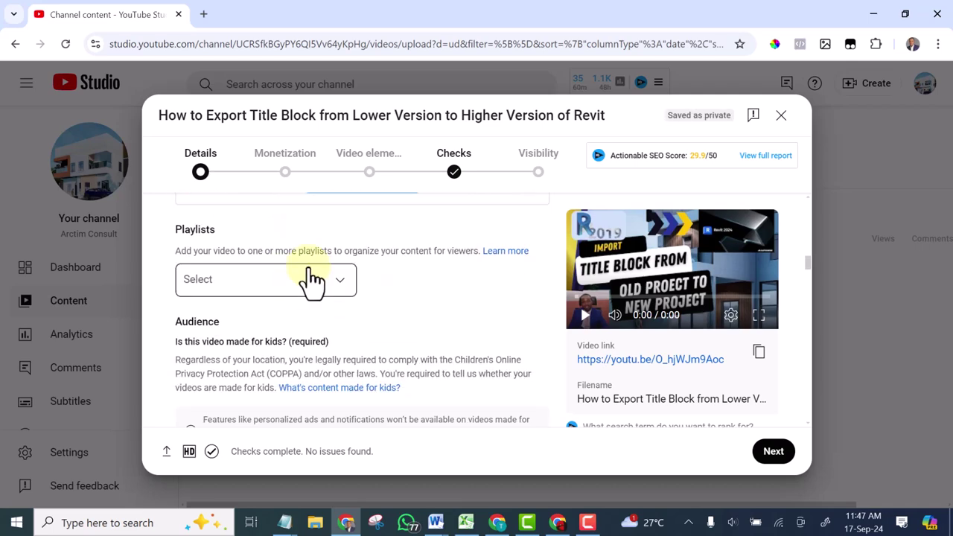
scroll(307, 274, "up", 2)
scroll(315, 274, "up", 1)
scroll(319, 276, "down", 5)
scroll(320, 272, "up", 2)
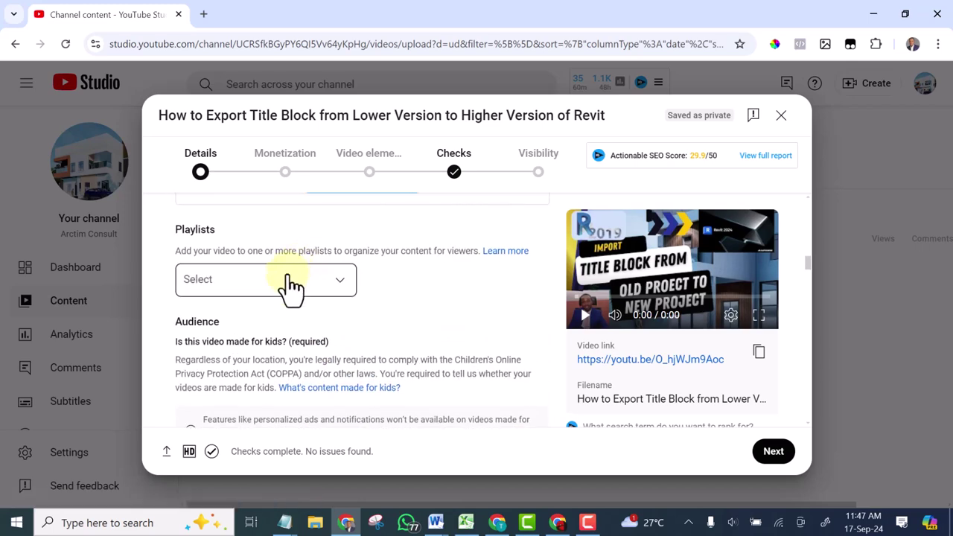
scroll(223, 272, "up", 2)
scroll(228, 269, "down", 2)
left_click(344, 280)
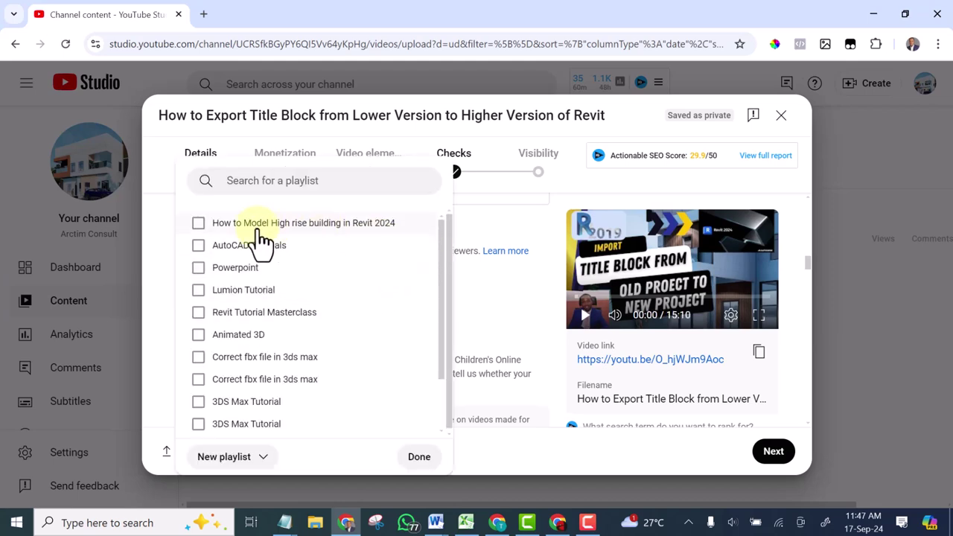
left_click(198, 312)
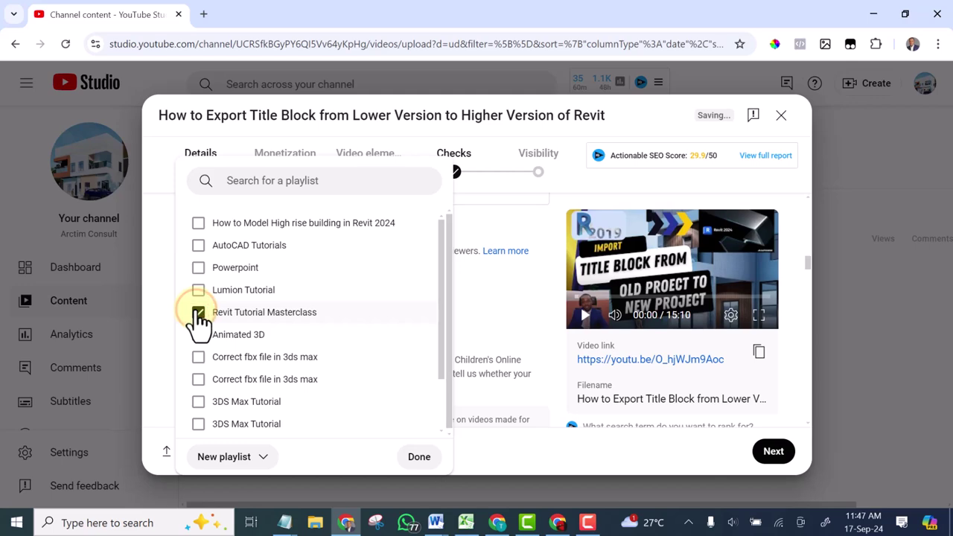
left_click(419, 457)
- Set the video's audience to "No, it's not made for kids"
scroll(376, 294, "down", 3)
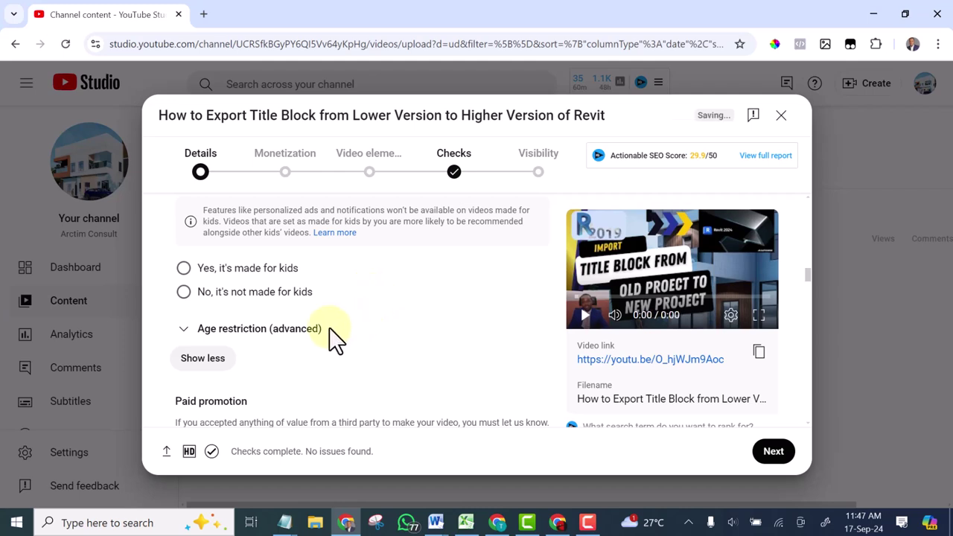
left_click(184, 293)
scroll(358, 329, "down", 1)
scroll(358, 331, "down", 10)
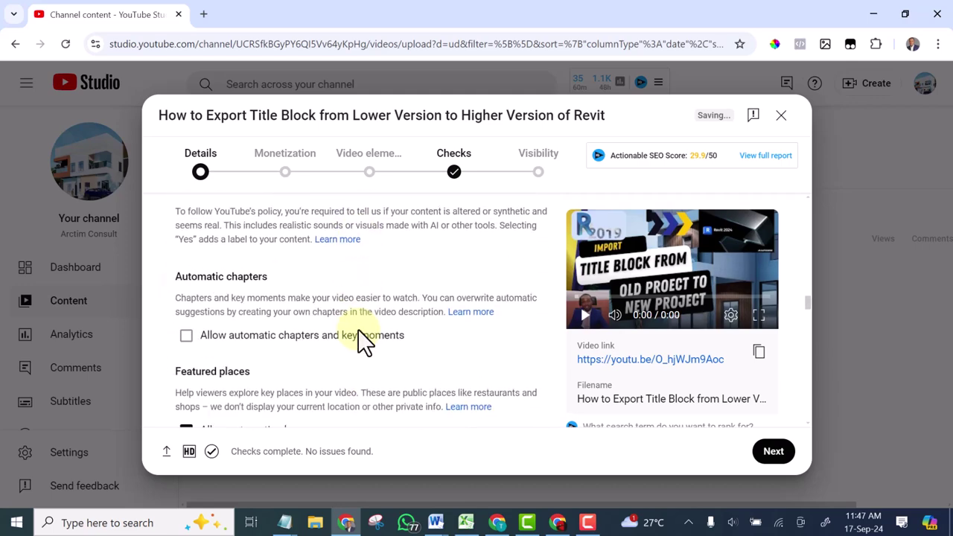
- Review the automatic chapters, places and concepts options and read through the video's existing tags
scroll(362, 342, "down", 2)
scroll(362, 340, "up", 4)
scroll(362, 343, "down", 2)
scroll(359, 333, "down", 5)
scroll(331, 324, "up", 2)
scroll(336, 256, "up", 1)
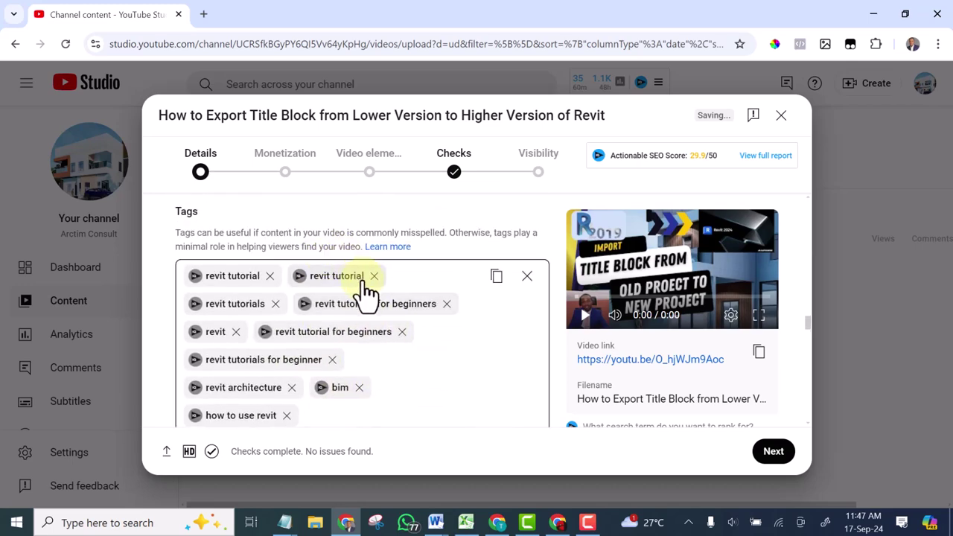
scroll(408, 357, "down", 2)
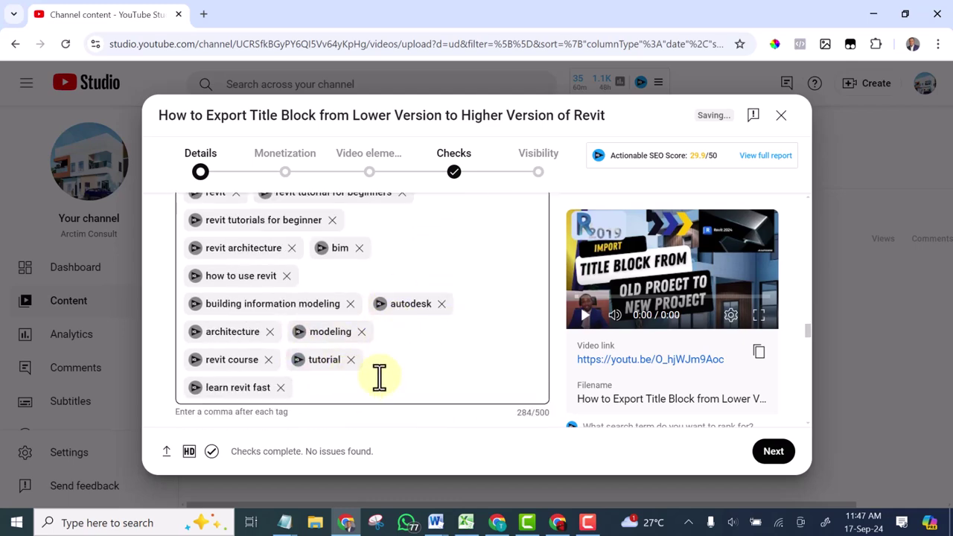
scroll(432, 314, "up", 3)
scroll(254, 250, "down", 3)
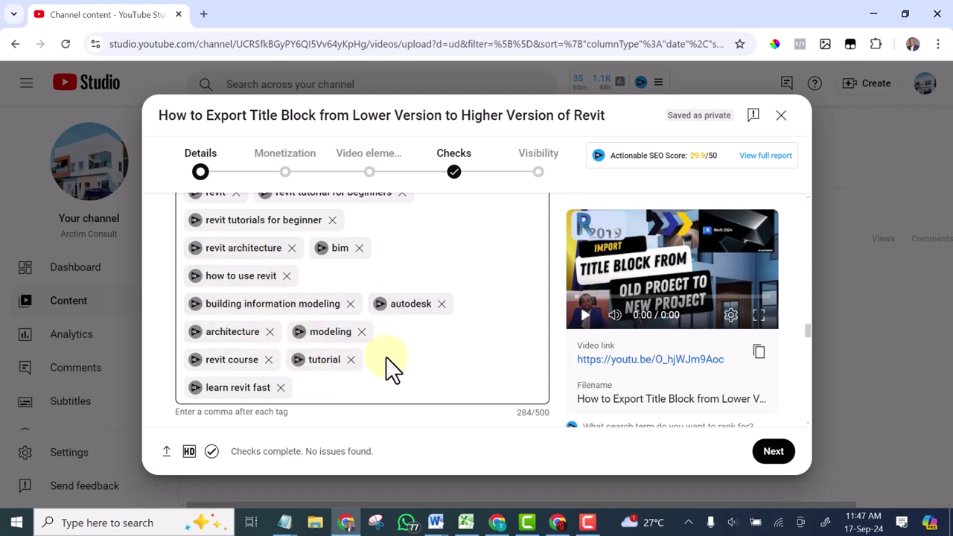
scroll(383, 353, "up", 3)
scroll(394, 352, "down", 2)
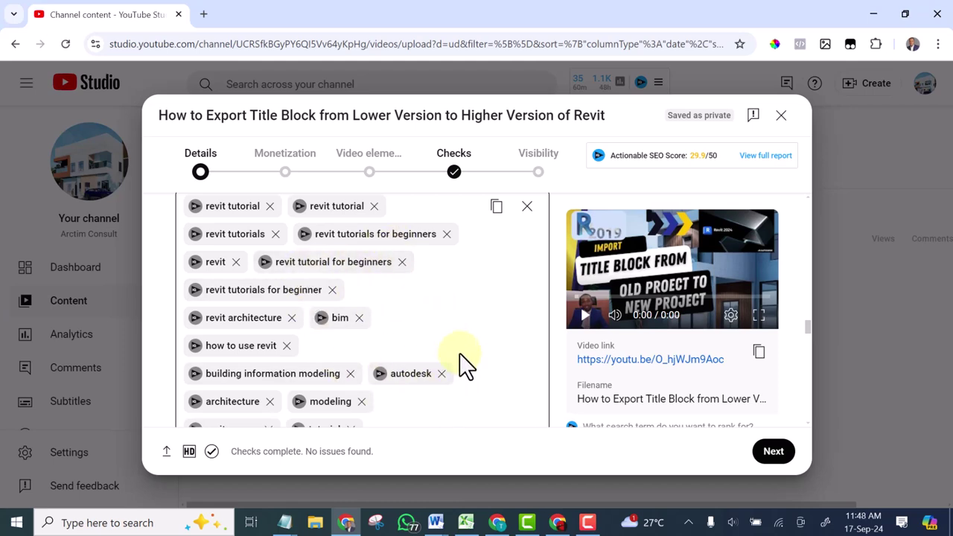
scroll(462, 361, "down", 3)
scroll(427, 313, "up", 2)
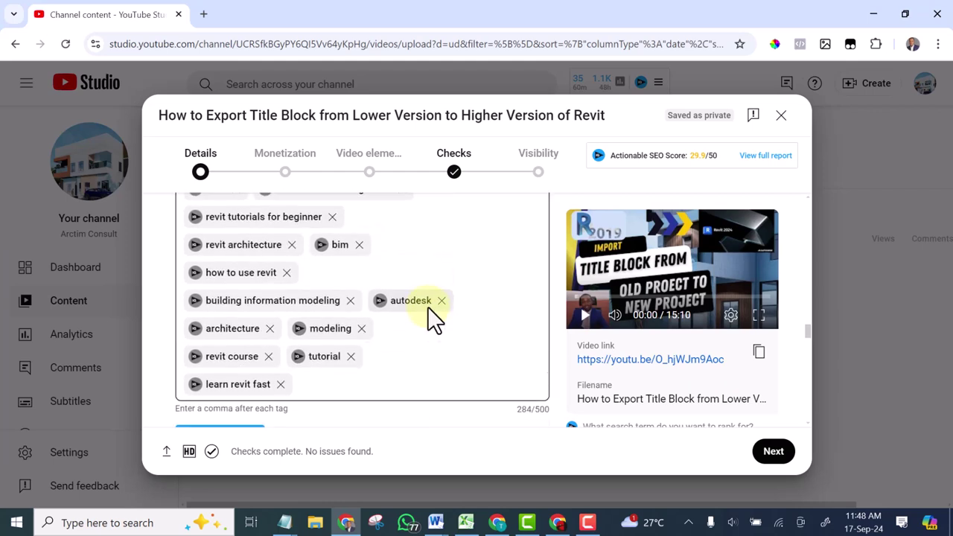
scroll(427, 307, "down", 2)
scroll(422, 279, "up", 1)
scroll(422, 294, "up", 1)
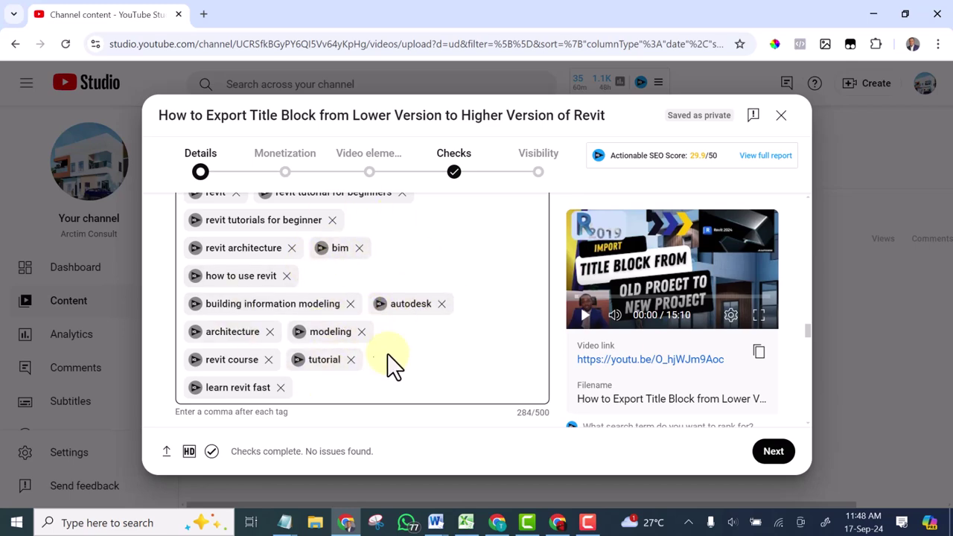
scroll(417, 353, "up", 3)
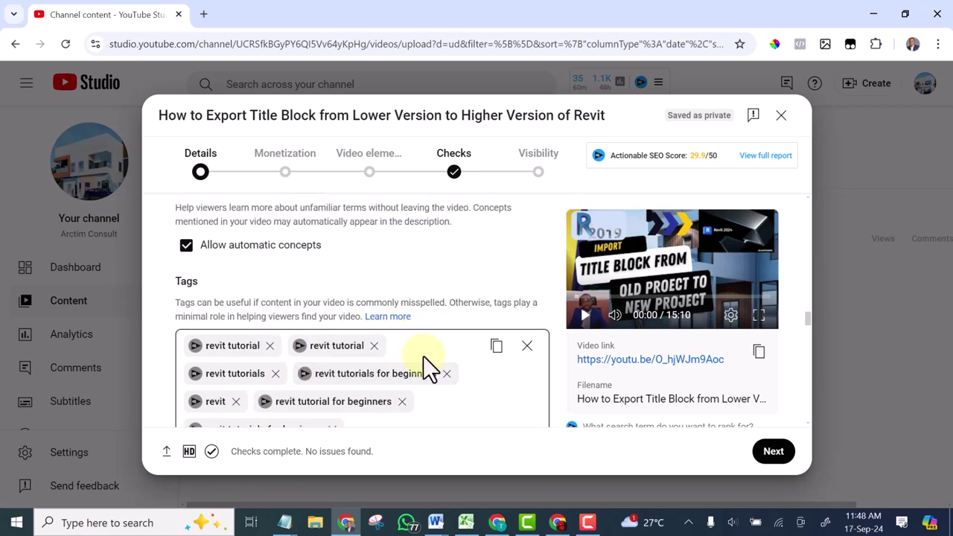
scroll(439, 380, "down", 3)
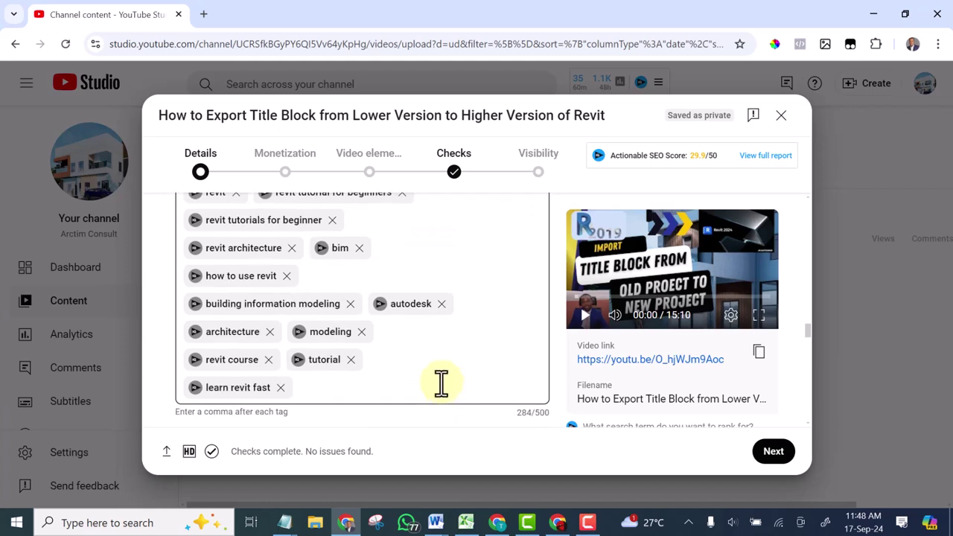
- Add the recommended tags "revit courses" and "easy revit tutorial" to the video's tags
scroll(441, 383, "down", 2)
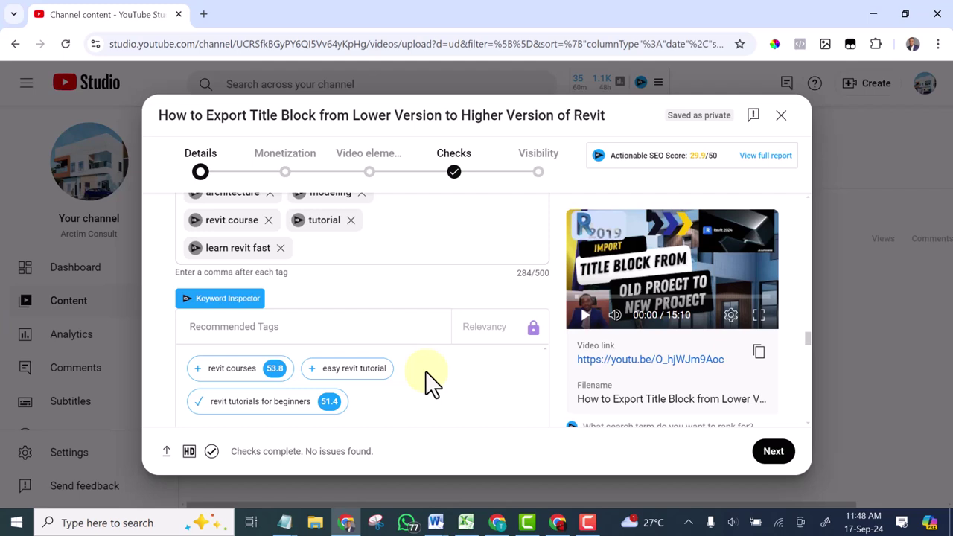
mouse_move(214, 393)
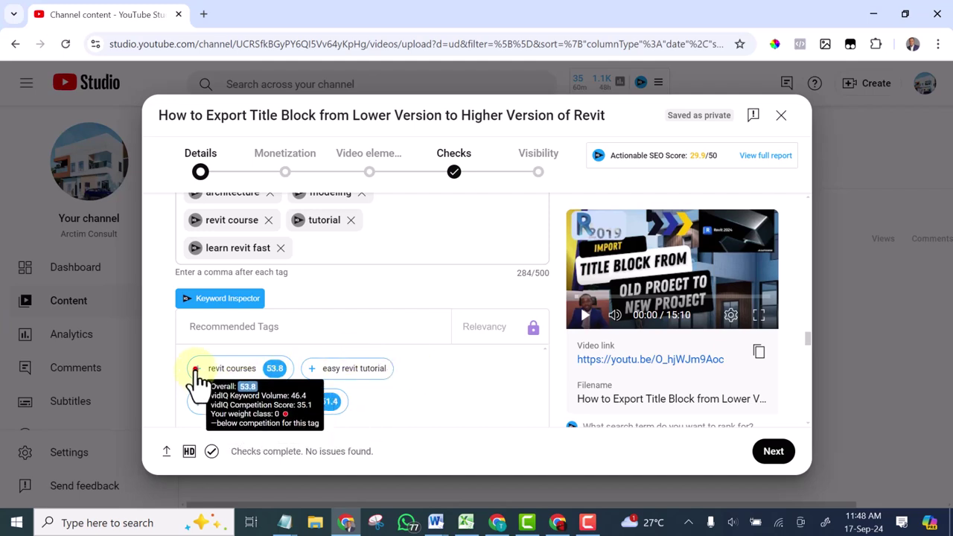
left_click(198, 368)
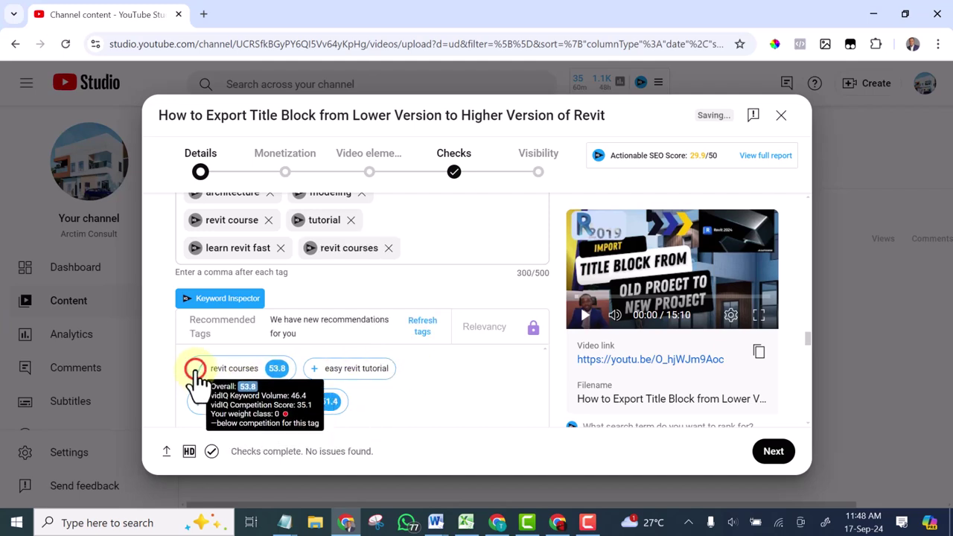
left_click(315, 368)
scroll(346, 372, "down", 3)
scroll(347, 376, "up", 5)
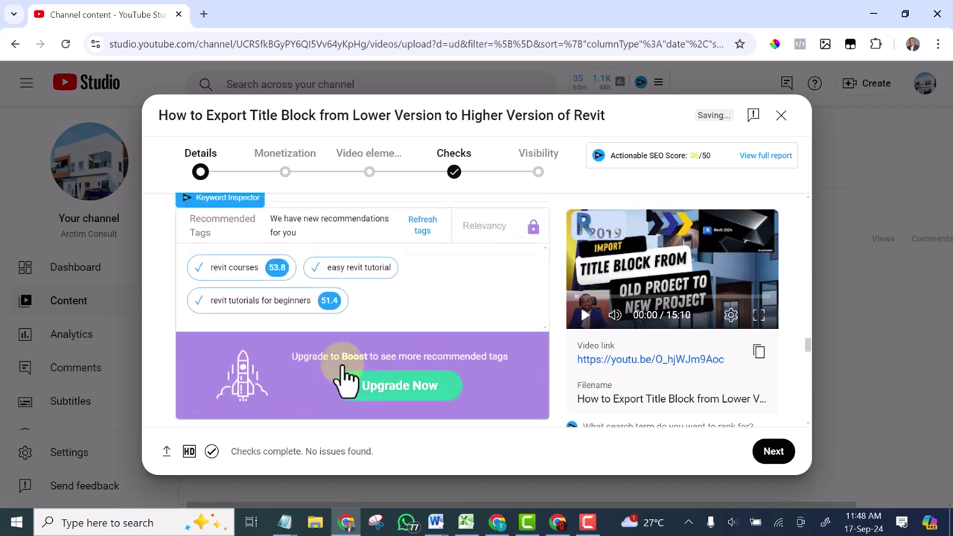
scroll(387, 343, "down", 1)
scroll(427, 328, "down", 4)
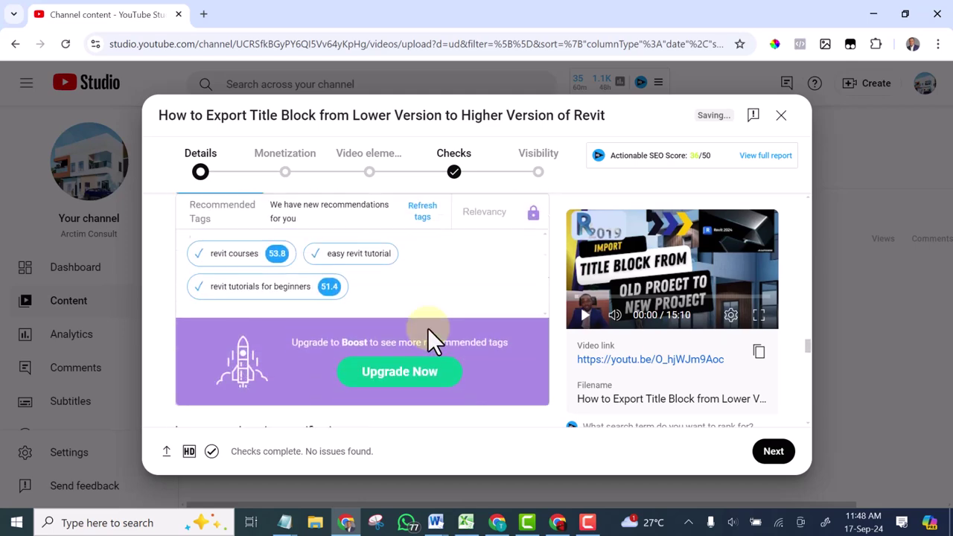
scroll(313, 290, "up", 1)
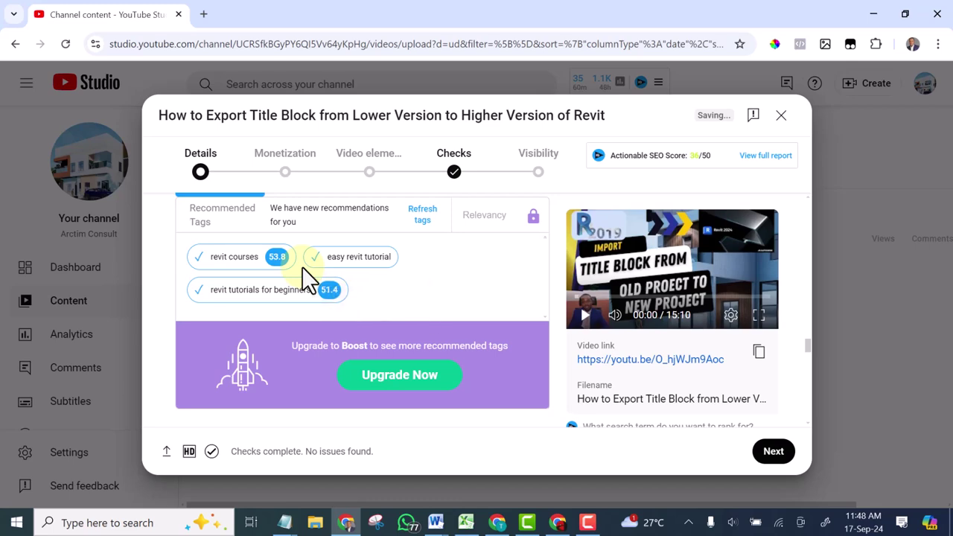
scroll(301, 266, "up", 1)
- Review the video's language, recording, license, Shorts remixing, category, education and comment settings
scroll(320, 332, "down", 7)
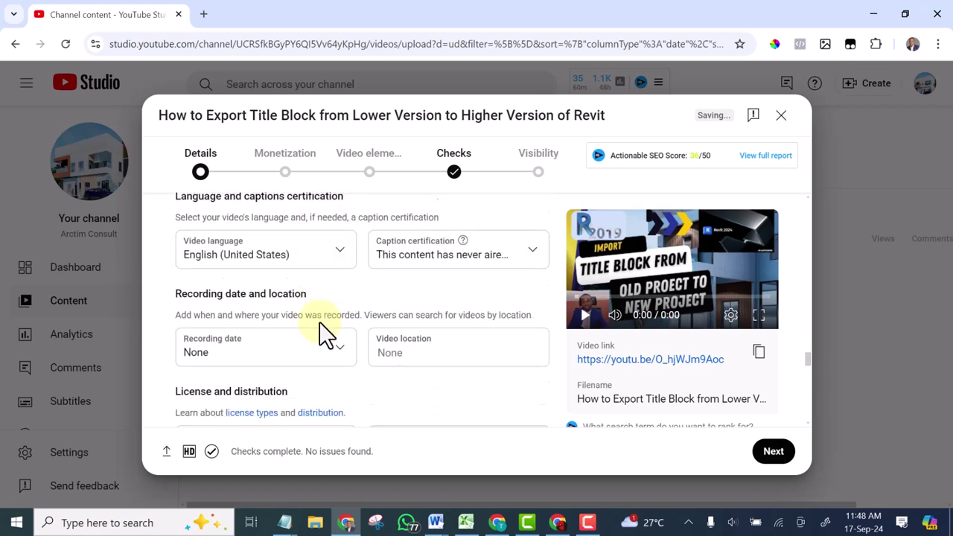
scroll(318, 358, "down", 6)
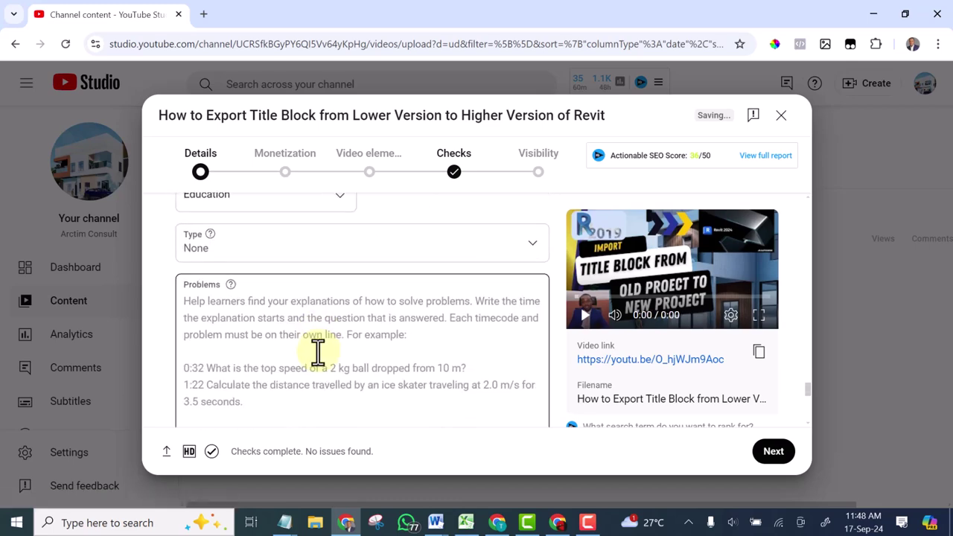
scroll(317, 350, "down", 1)
scroll(317, 350, "down", 1)
scroll(314, 342, "up", 4)
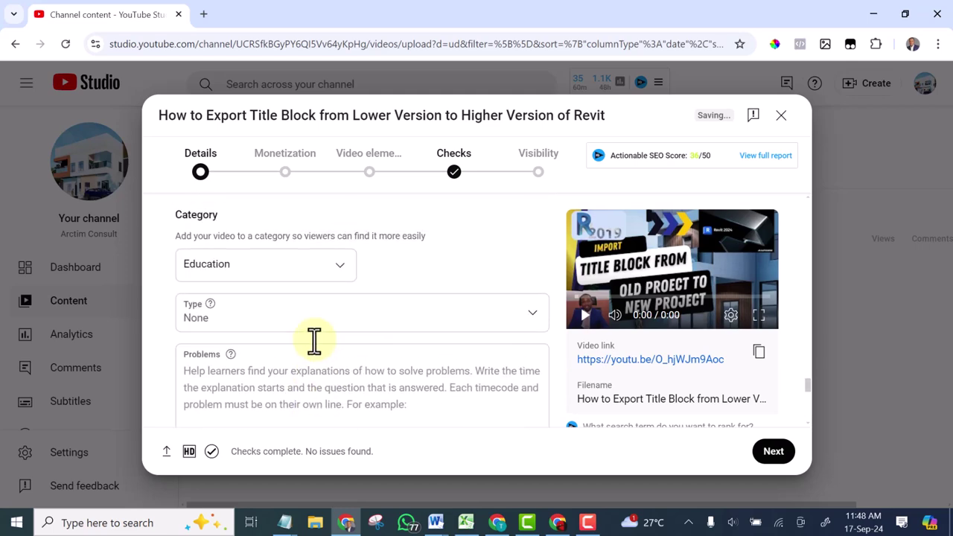
scroll(314, 340, "down", 8)
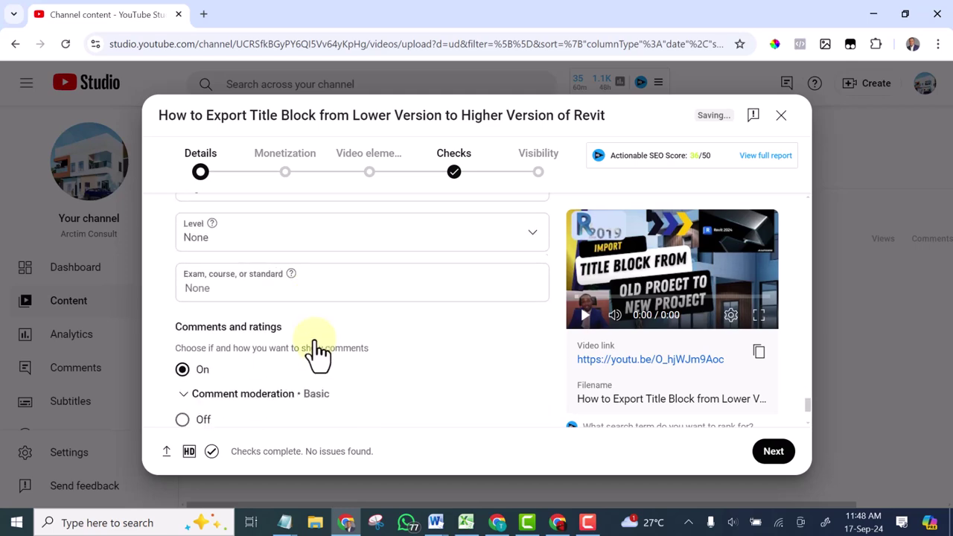
scroll(318, 350, "up", 8)
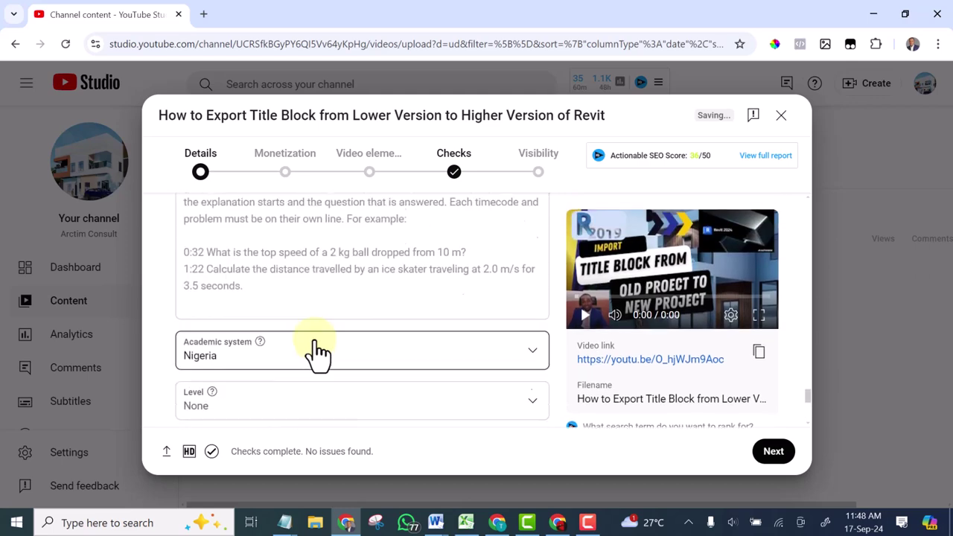
scroll(315, 343, "down", 1)
scroll(315, 344, "up", 4)
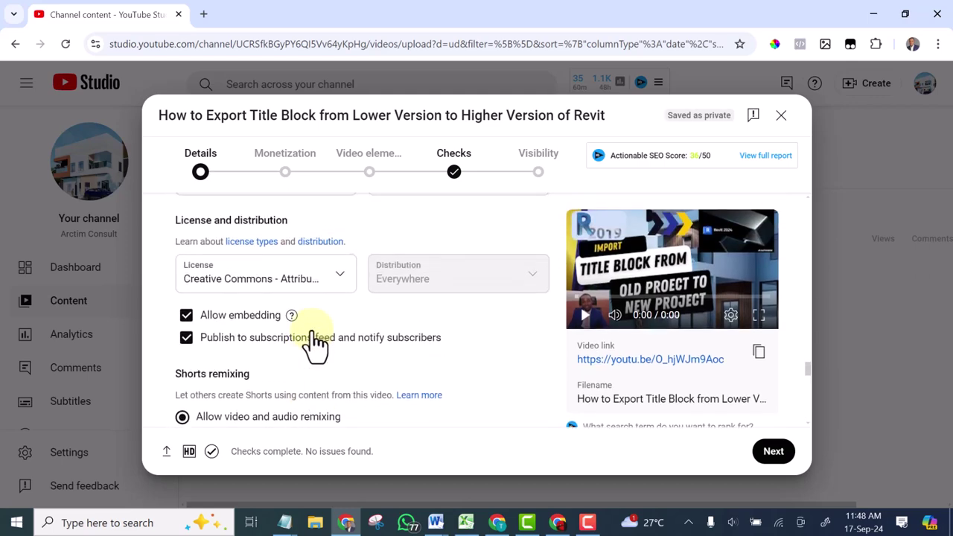
scroll(323, 365, "down", 5)
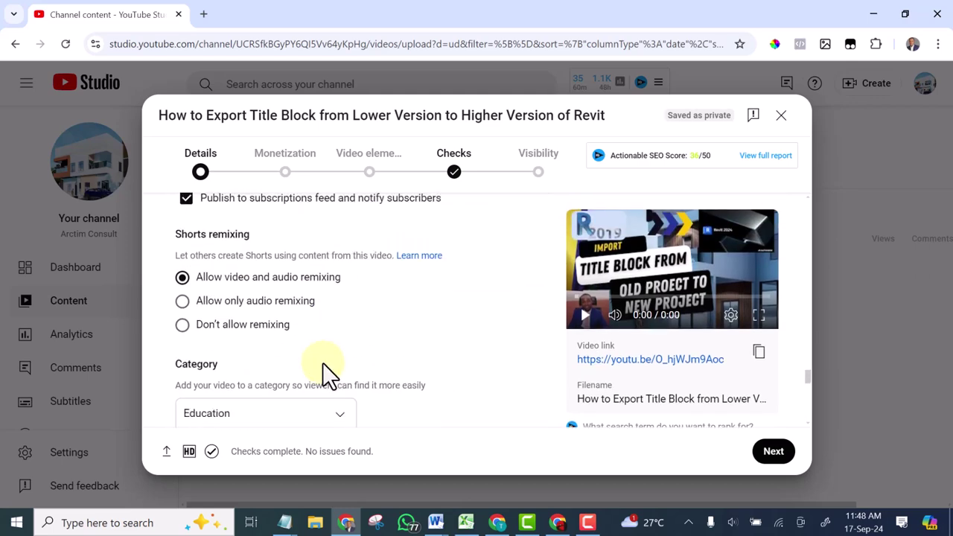
scroll(320, 354, "up", 1)
scroll(319, 347, "down", 4)
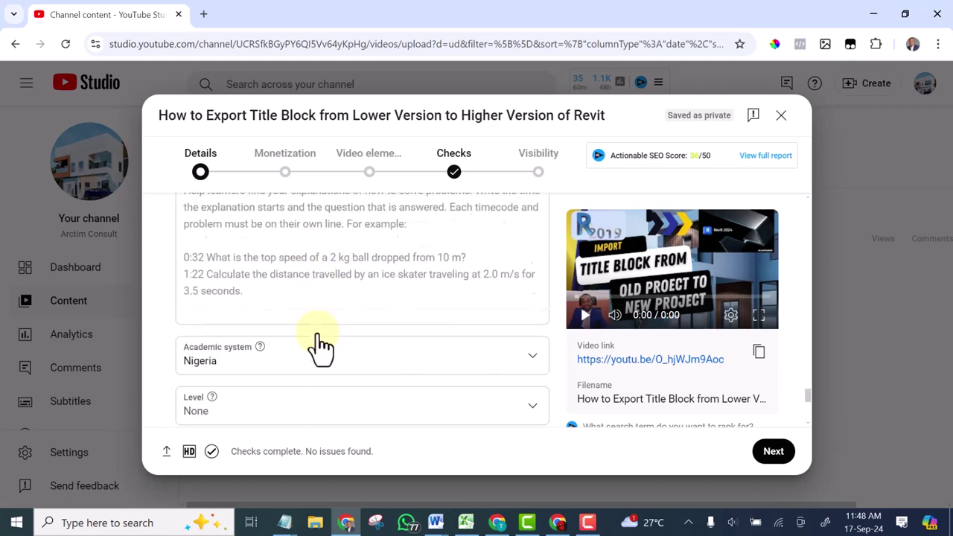
scroll(320, 344, "down", 4)
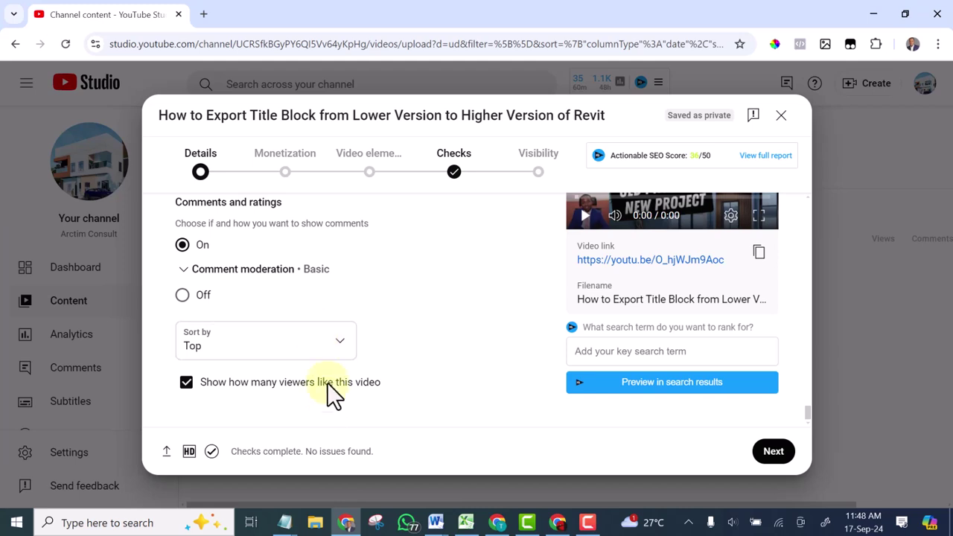
scroll(402, 384, "up", 1)
scroll(416, 389, "down", 1)
- Proceed to the video's monetization settings, turn monetization on and check the mid-roll ad option
left_click(773, 452)
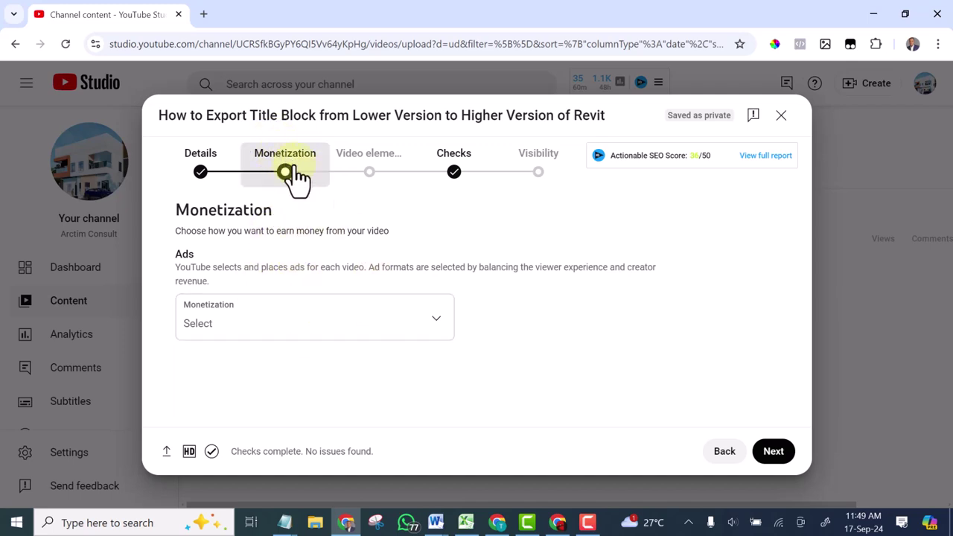
left_click(439, 318)
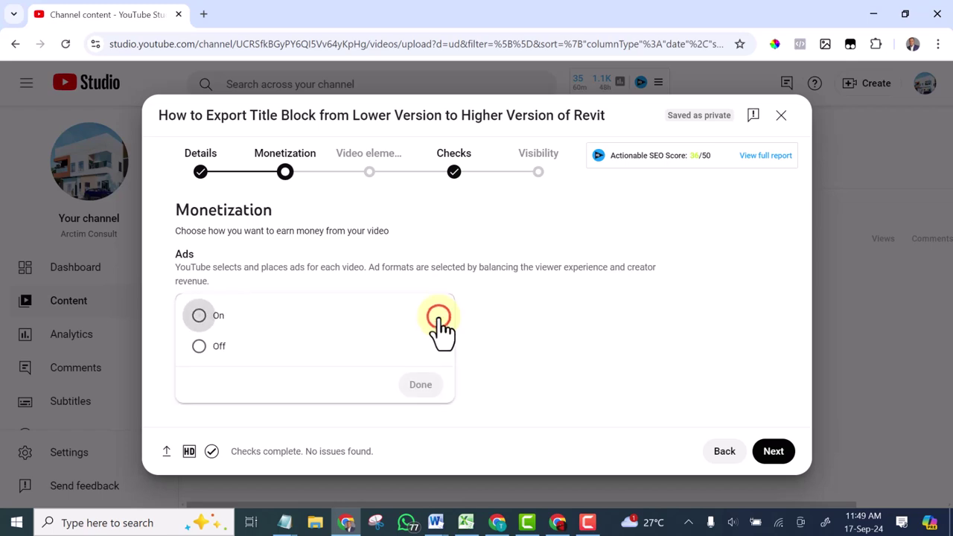
left_click(198, 316)
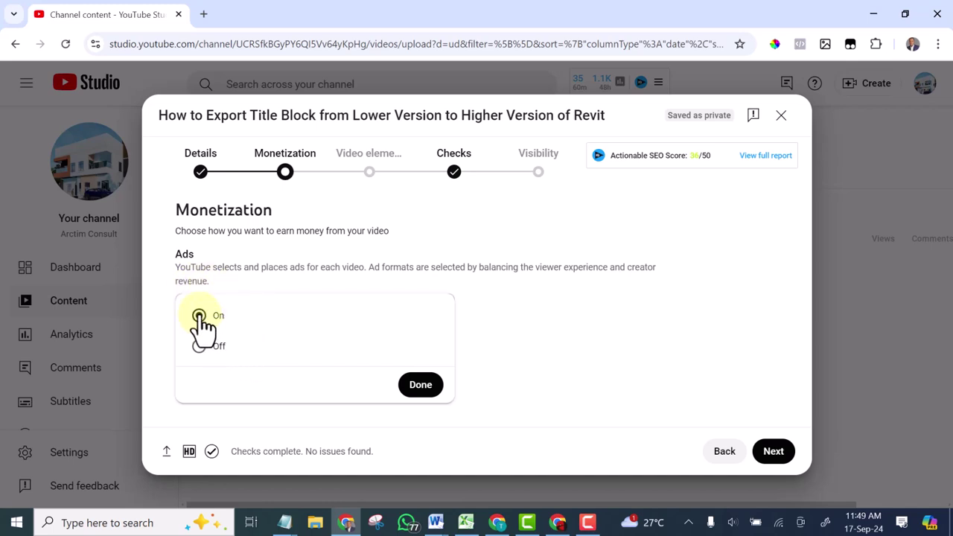
left_click(421, 389)
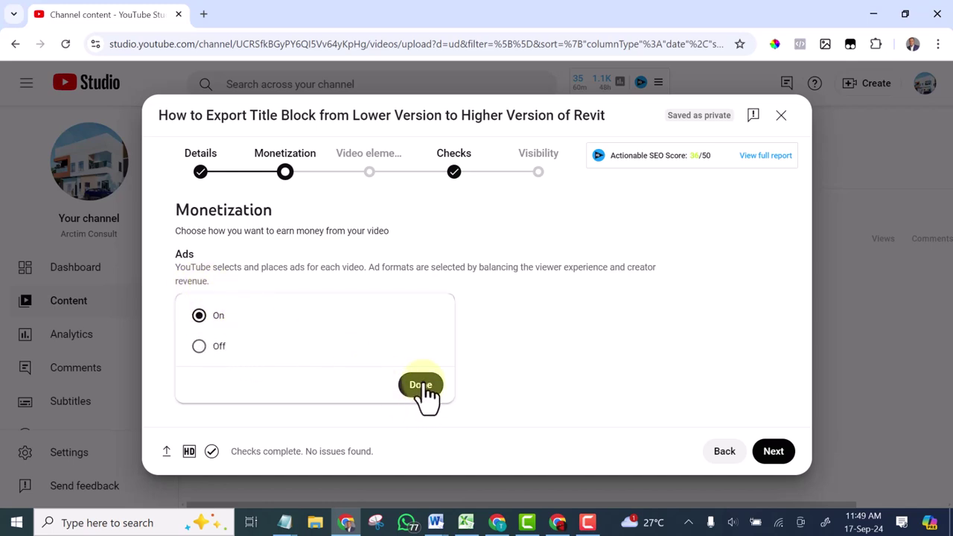
scroll(480, 354, "down", 2)
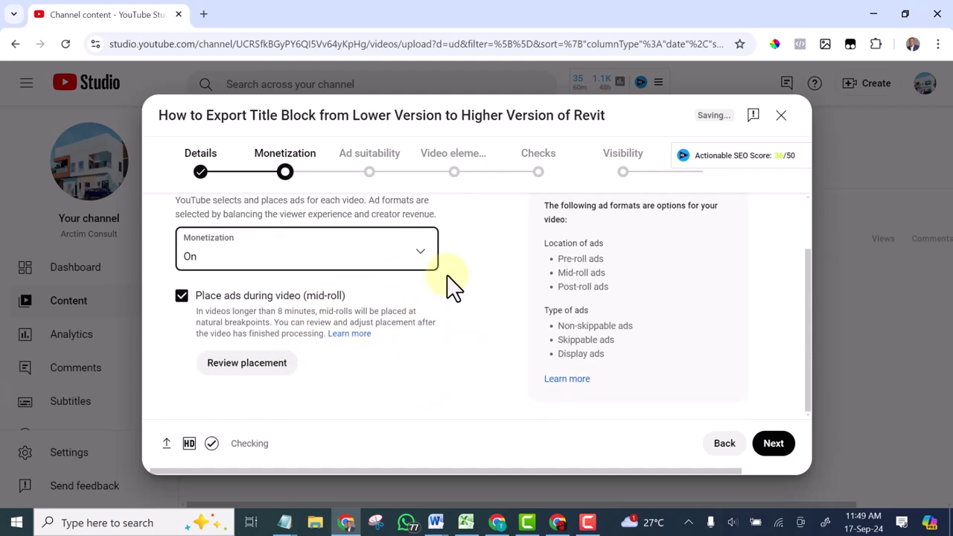
scroll(436, 311, "up", 2)
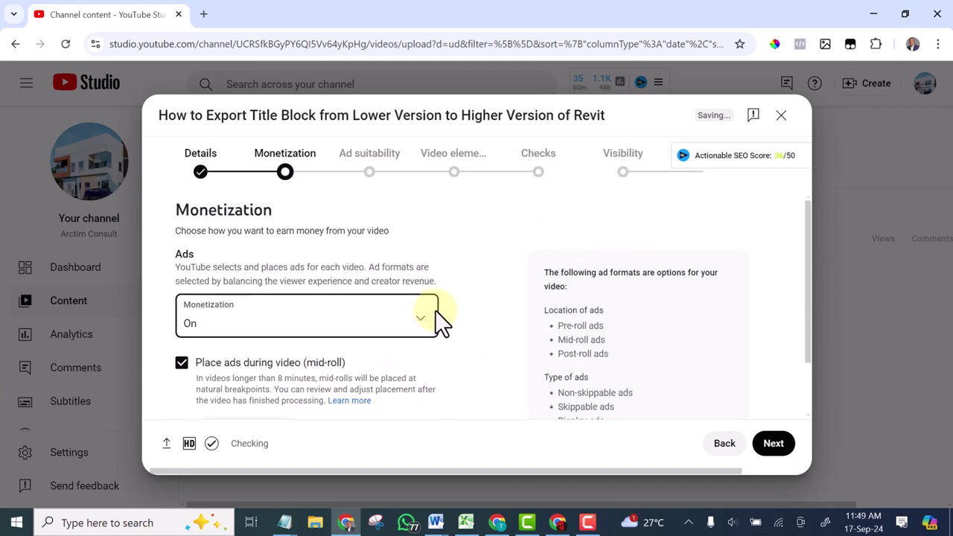
scroll(437, 307, "down", 2)
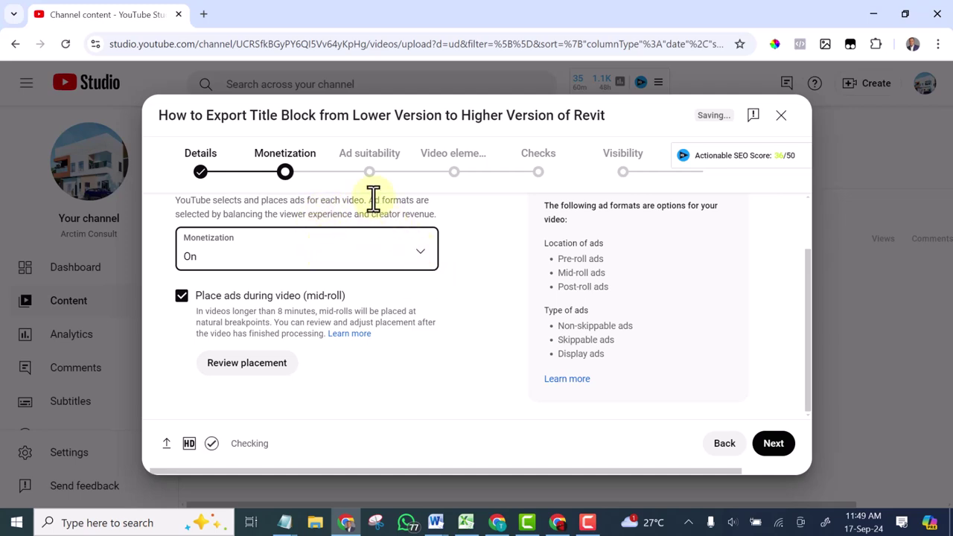
- In the ad suitability questionnaire, rate every content category as None and submit the rating
left_click(380, 164)
left_click(773, 443)
scroll(517, 348, "down", 5)
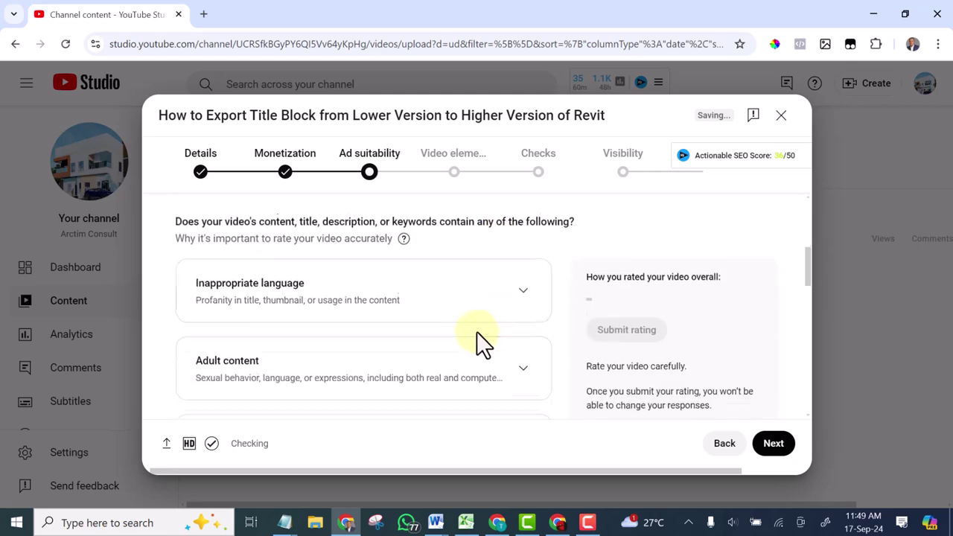
scroll(446, 344, "up", 2)
scroll(446, 344, "down", 10)
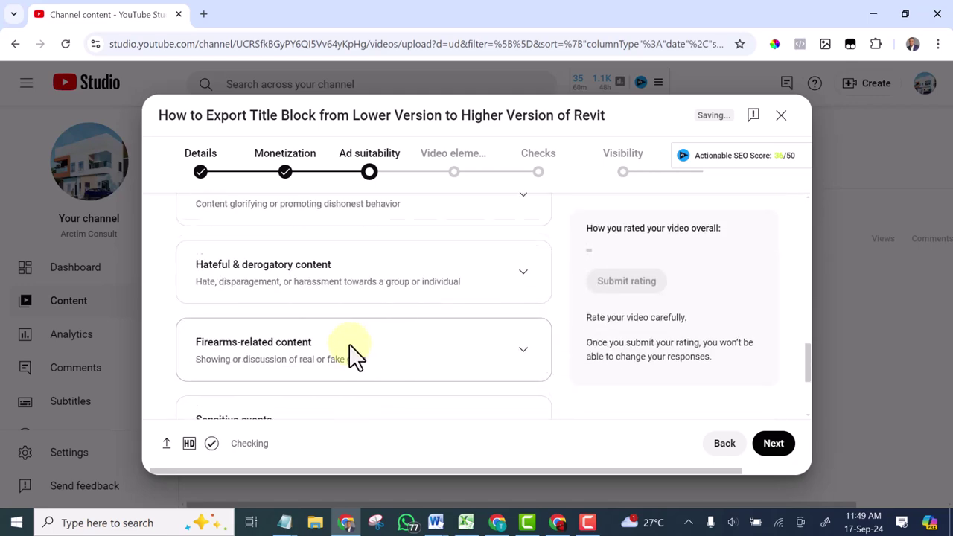
left_click(187, 392)
scroll(524, 335, "up", 6)
scroll(585, 288, "up", 2)
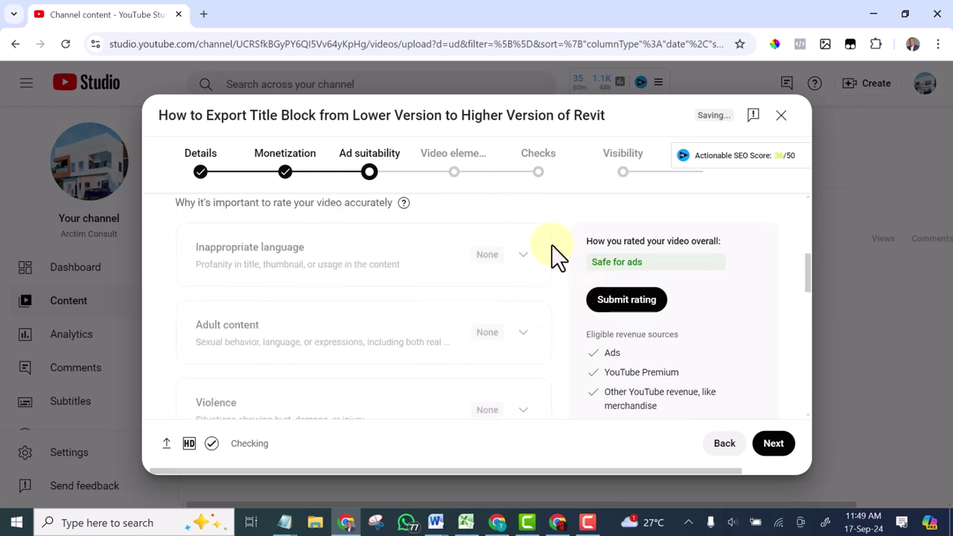
left_click(630, 300)
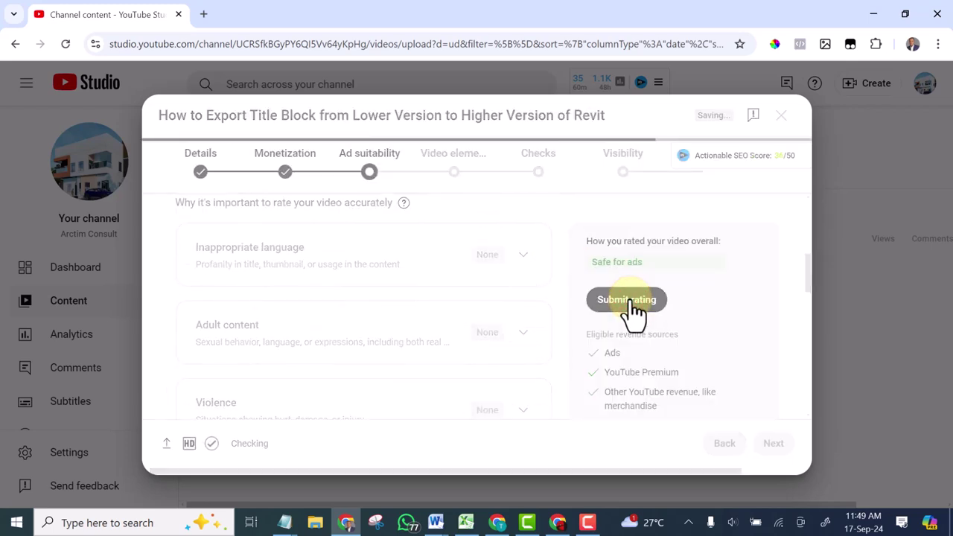
scroll(432, 265, "down", 5)
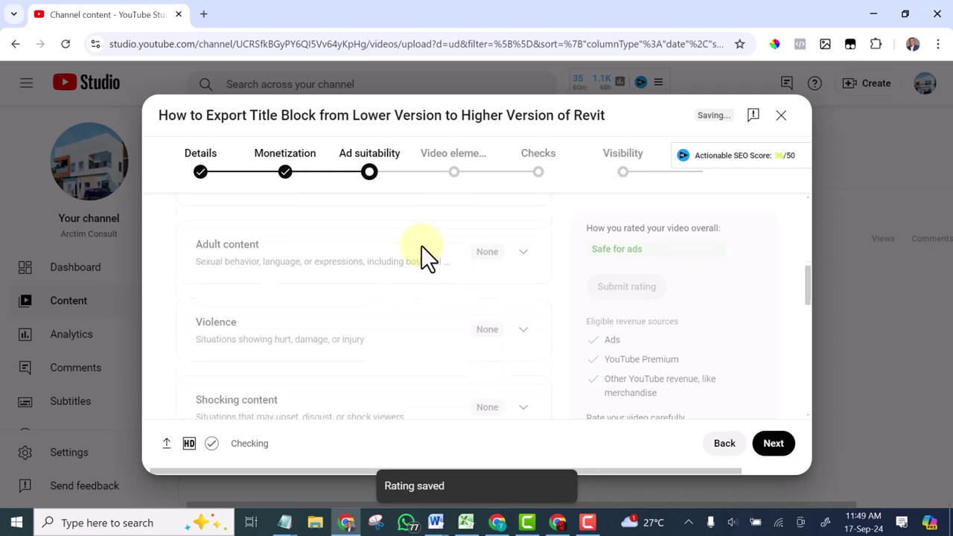
- Review the submitted ad suitability ratings and continue to the video elements
scroll(468, 309, "down", 4)
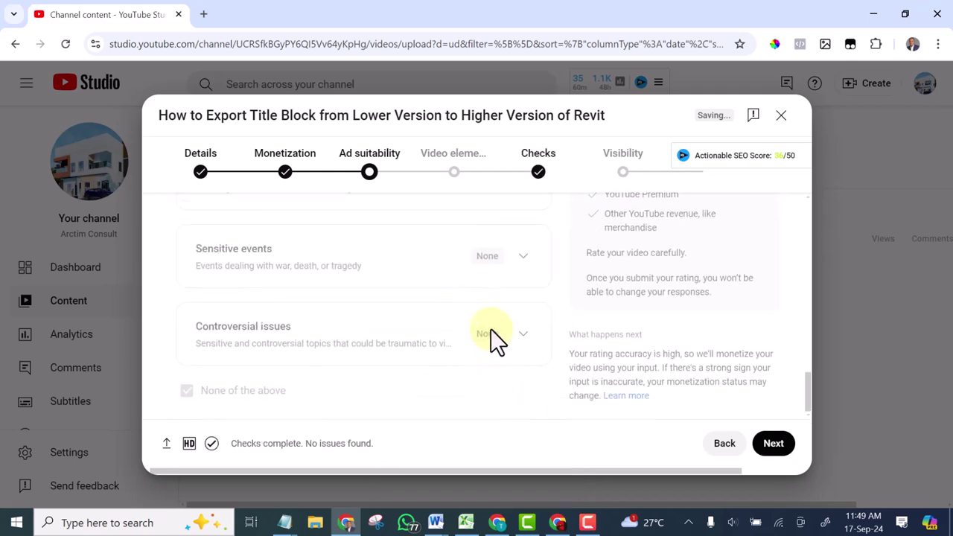
scroll(491, 329, "up", 10)
scroll(497, 306, "down", 5)
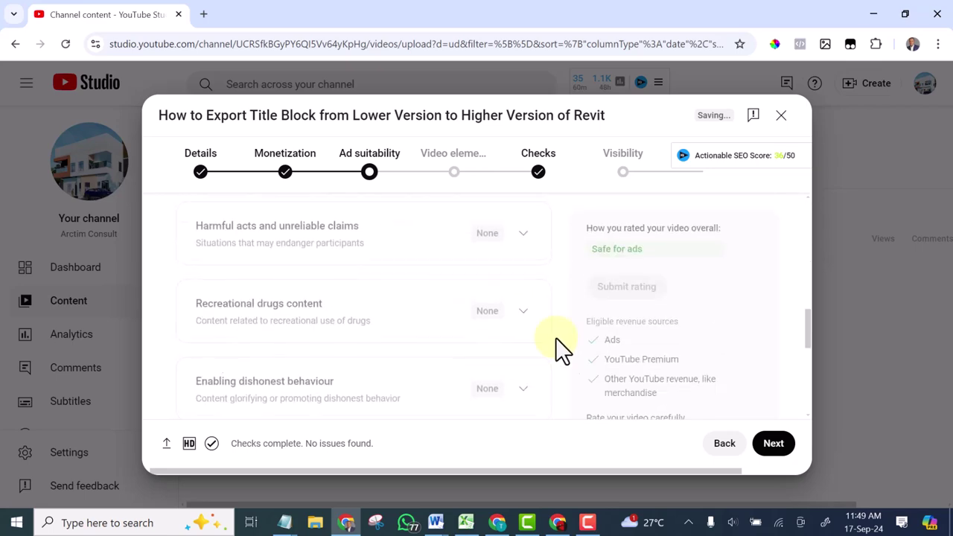
left_click(773, 444)
- Skip adding subtitles, an end screen and cards, and continue past the copyright and ad suitability checks to the visibility settings
scroll(443, 332, "down", 1)
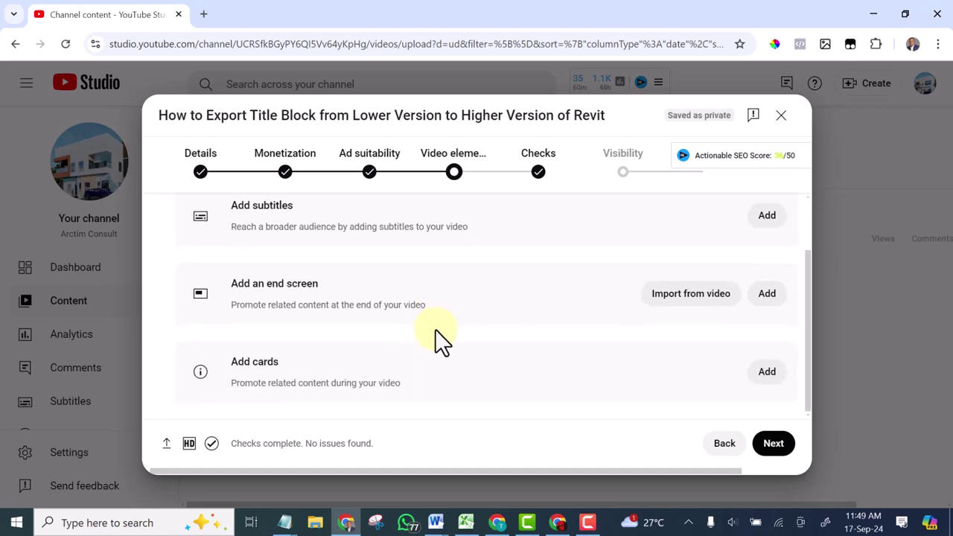
scroll(437, 332, "up", 1)
scroll(462, 335, "down", 1)
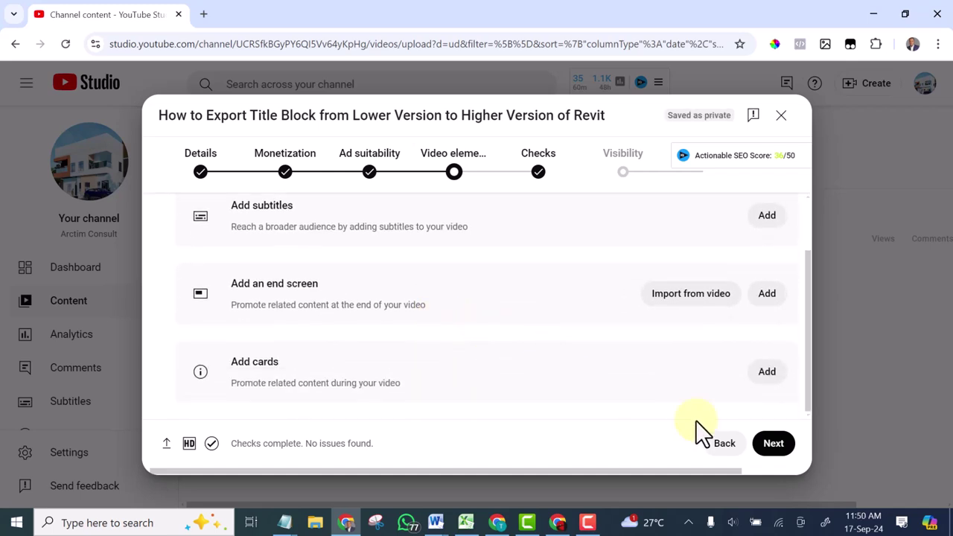
left_click(774, 445)
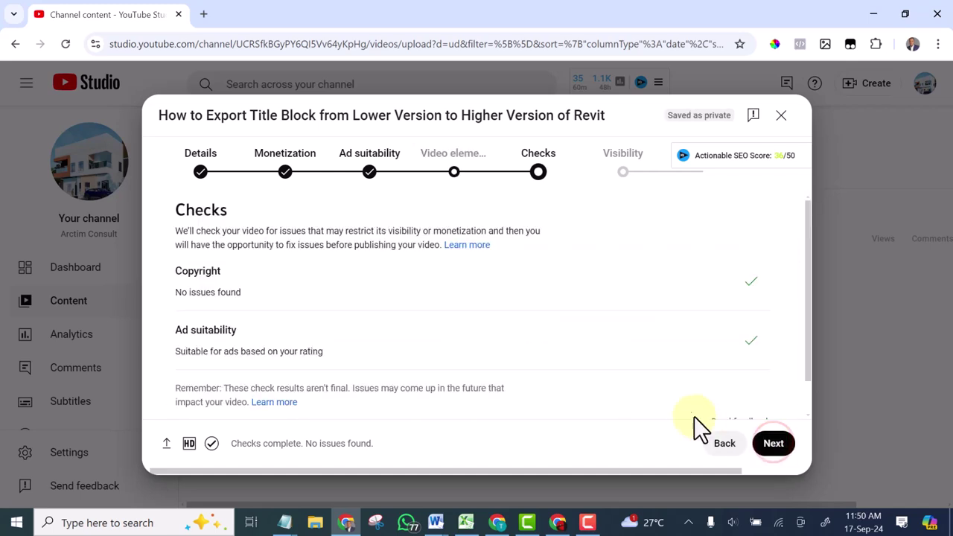
scroll(553, 365, "down", 1)
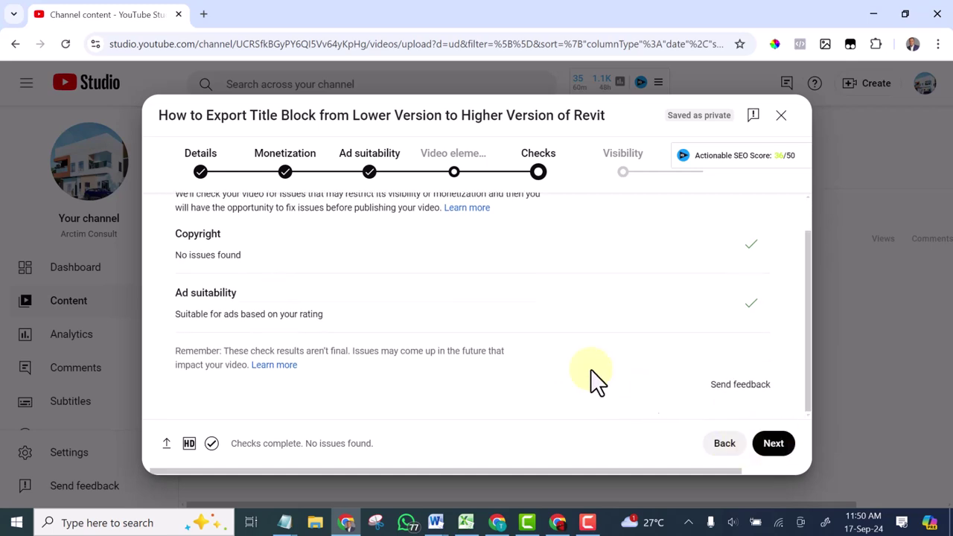
left_click(763, 443)
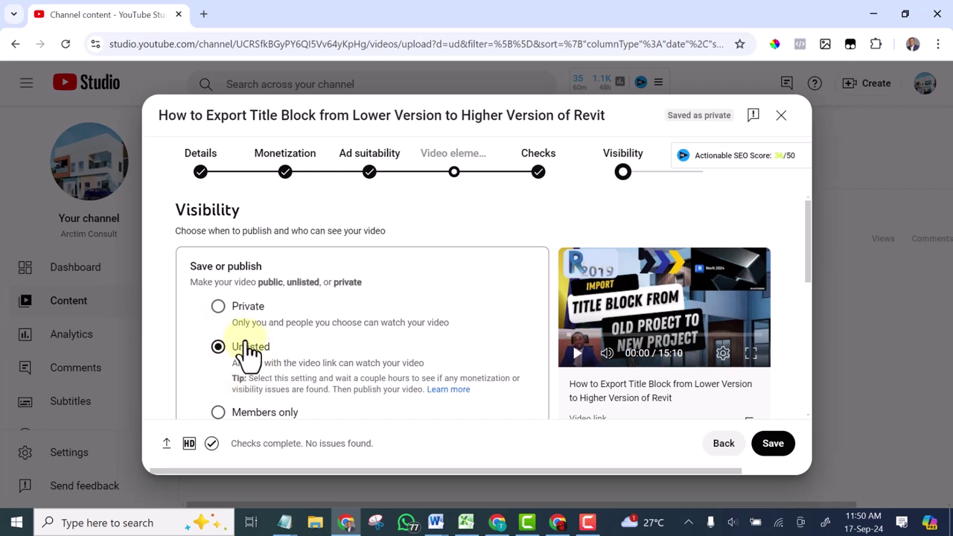
- Set the video's visibility to Public without an instant Premiere or schedule, and publish it
scroll(289, 331, "down", 3)
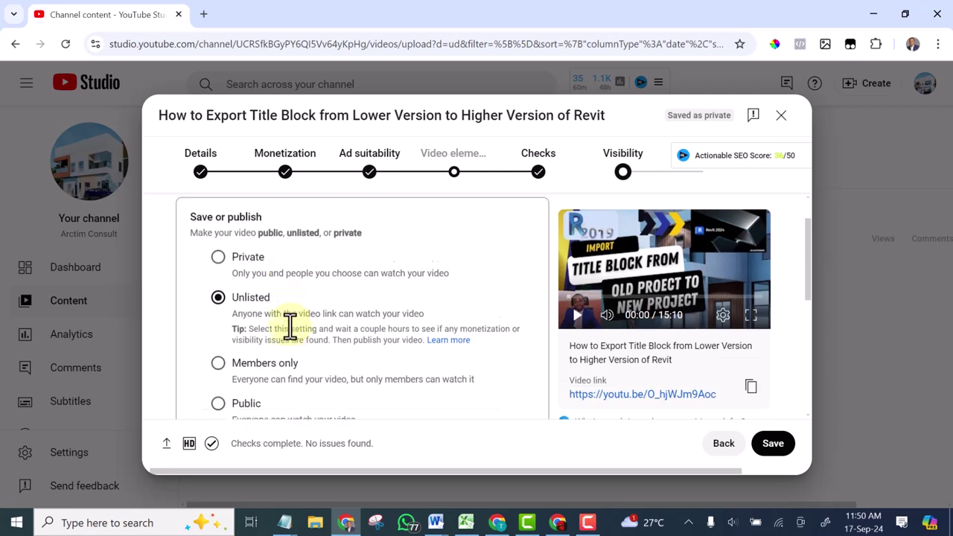
scroll(339, 316, "up", 1)
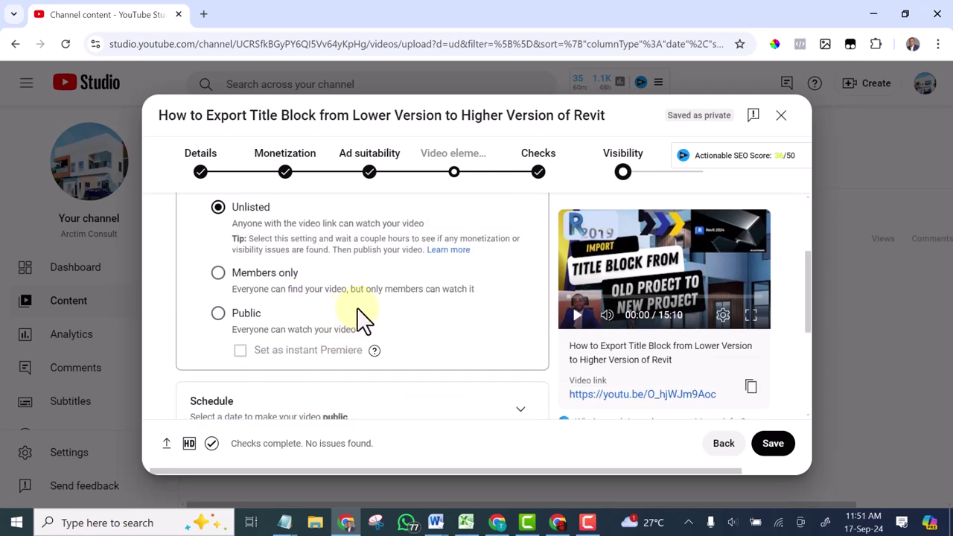
left_click(218, 313)
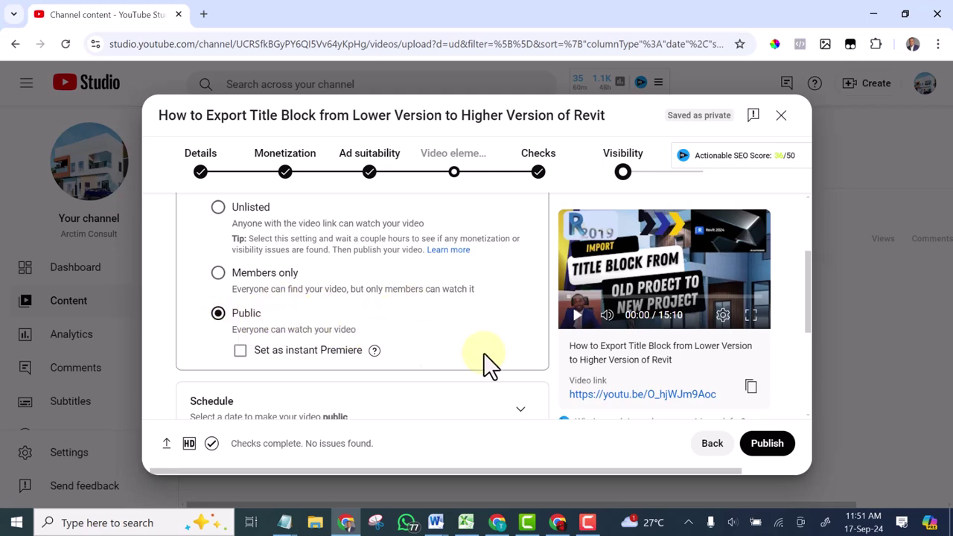
scroll(543, 377, "down", 5)
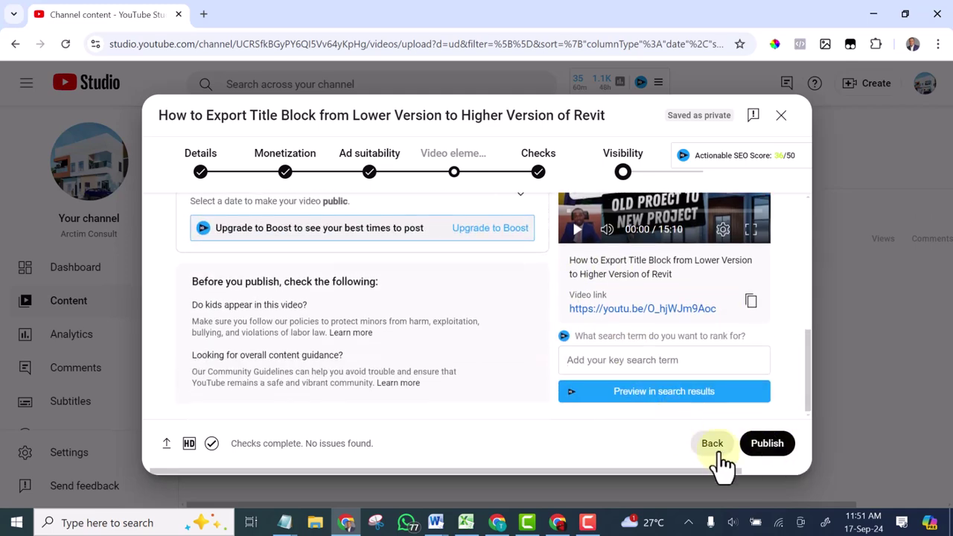
left_click(771, 443)
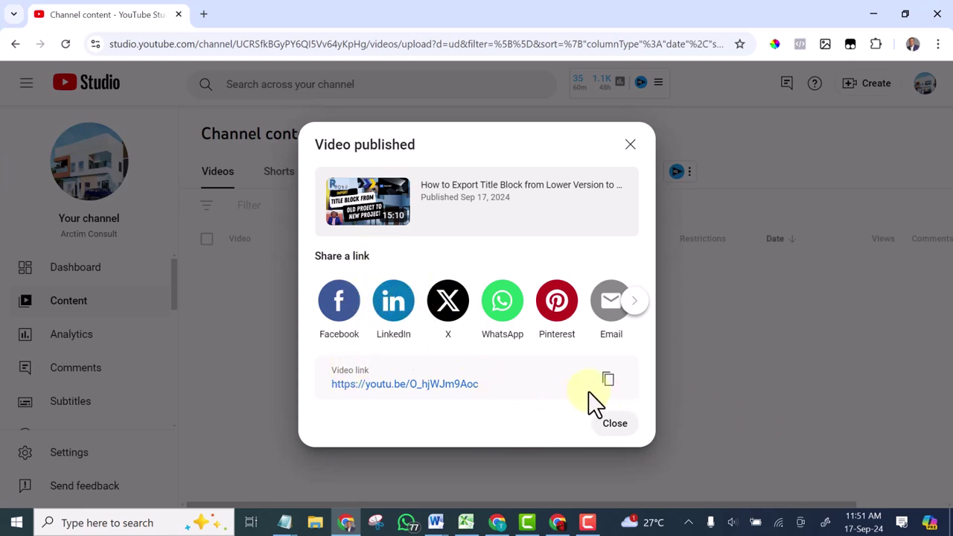
- Copy the published video's link for sharing and close the publication confirmation
left_click(608, 379)
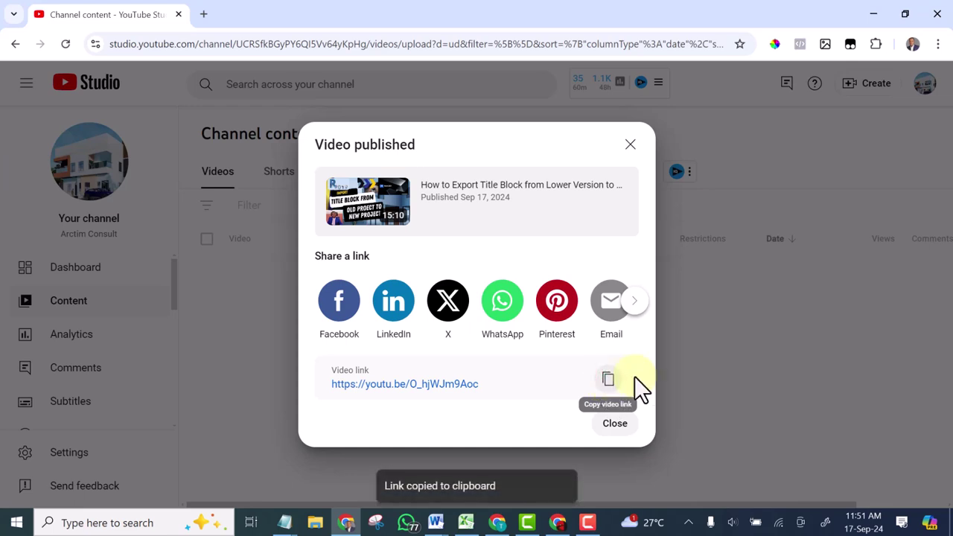
left_click(521, 336)
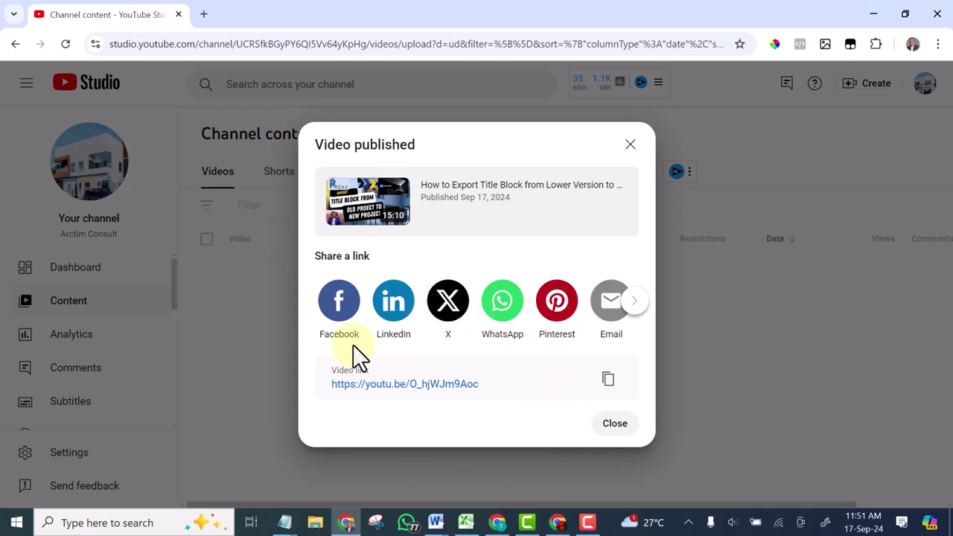
left_click(339, 299)
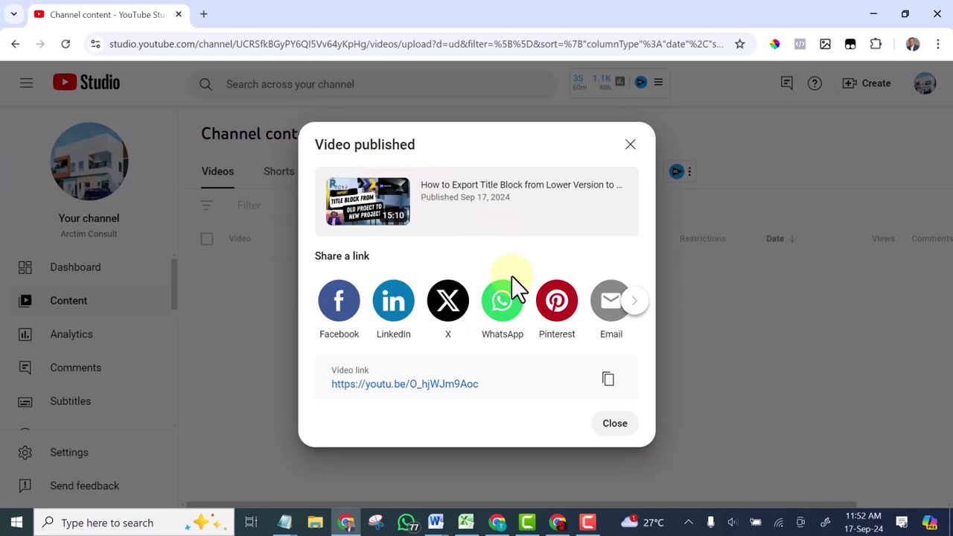
left_click(607, 380)
left_click(614, 439)
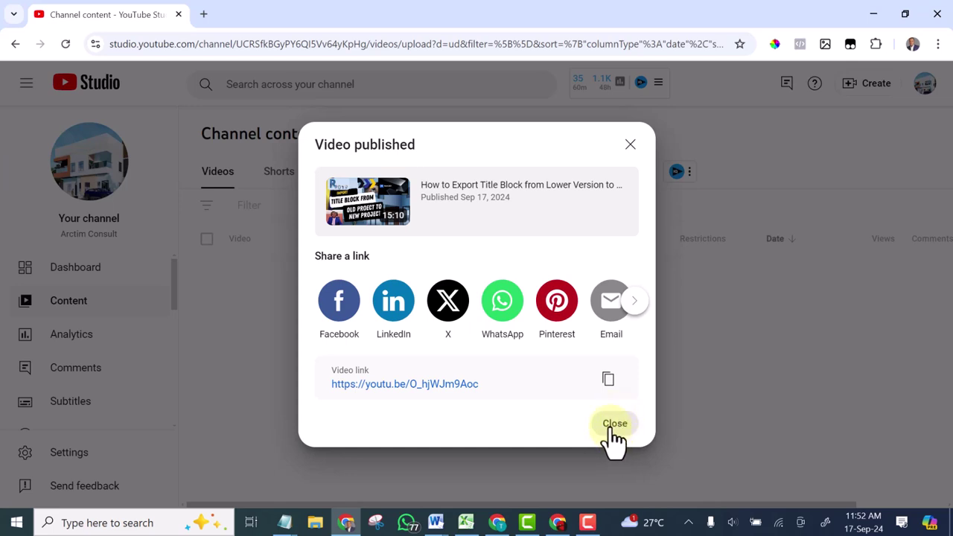